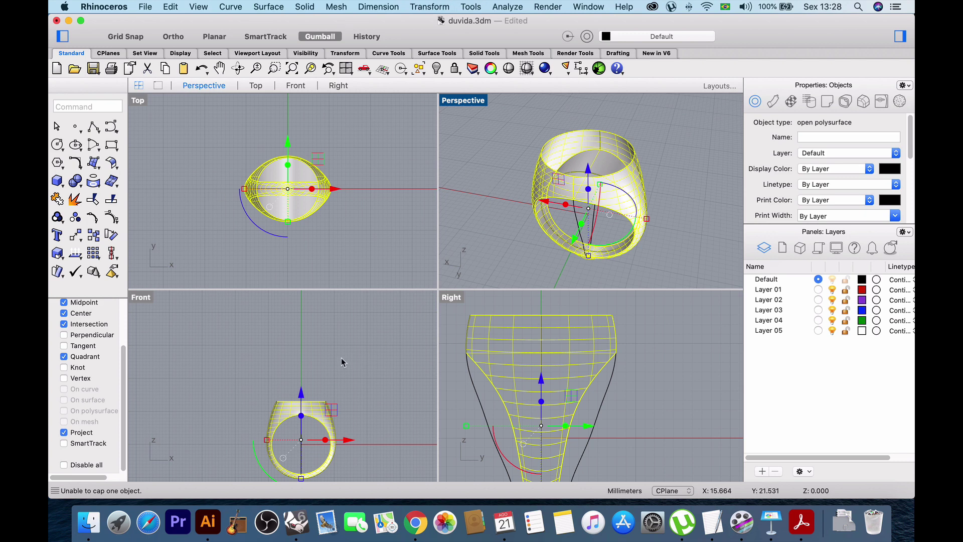
# Maximize the Front viewport and examine the ring's top edge closely along its length and at its outer corner.
pyautogui.doubleClick(141, 300)
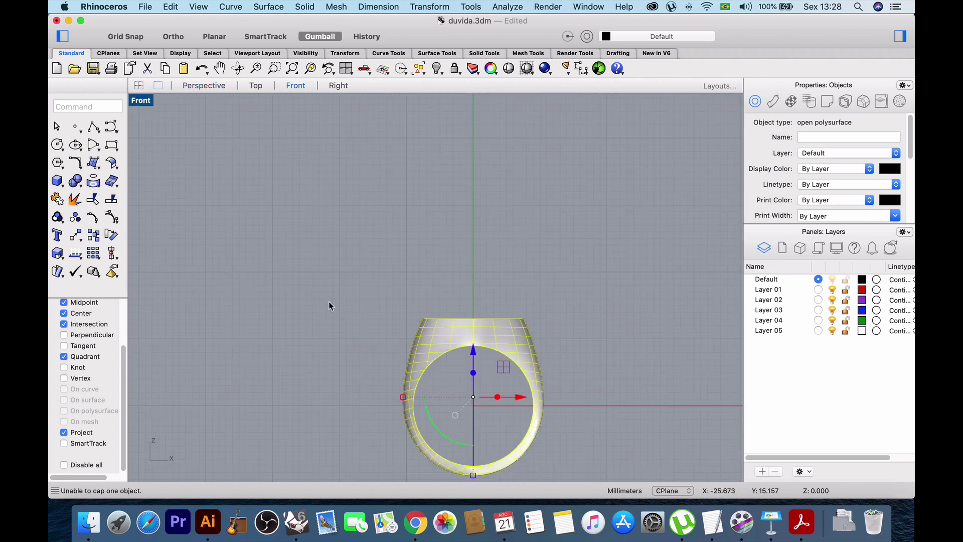
pyautogui.scroll(10, 437, 311)
pyautogui.scroll(-5, 435, 301)
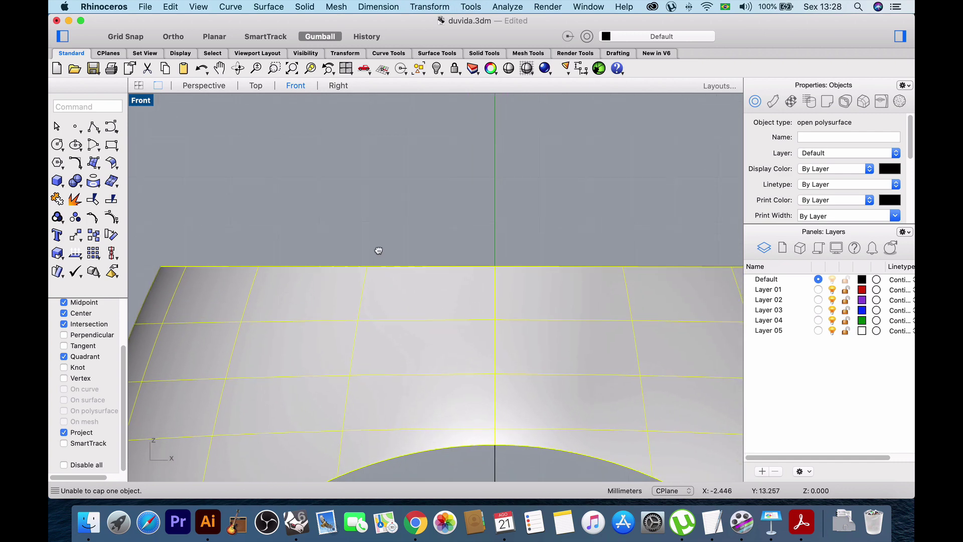
pyautogui.scroll(4, 578, 248)
pyautogui.scroll(3, 548, 252)
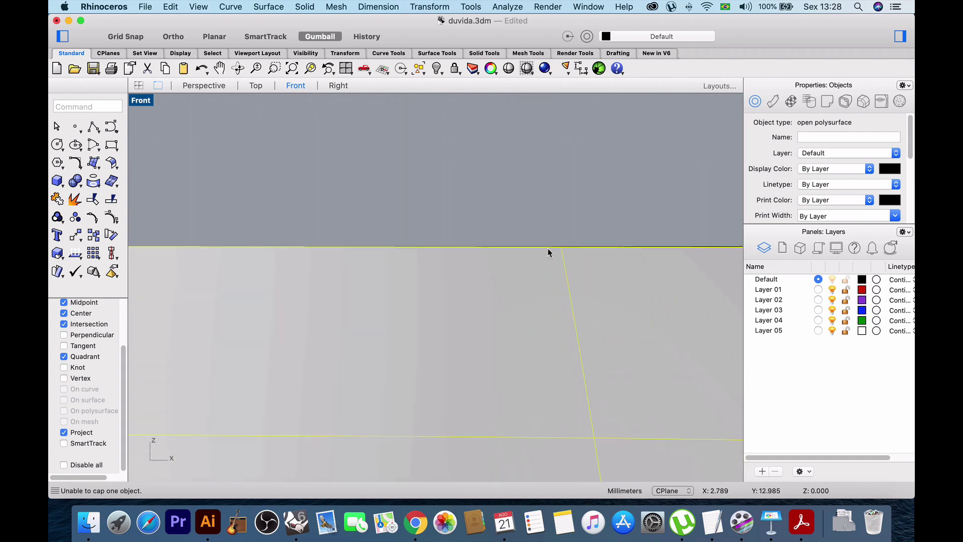
pyautogui.scroll(3, 552, 253)
pyautogui.scroll(4, 520, 256)
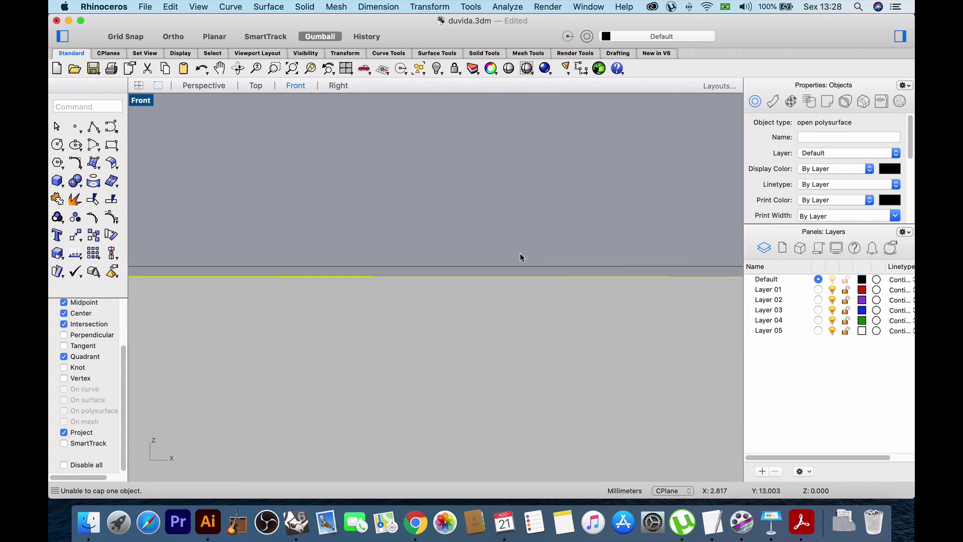
pyautogui.scroll(4, 519, 253)
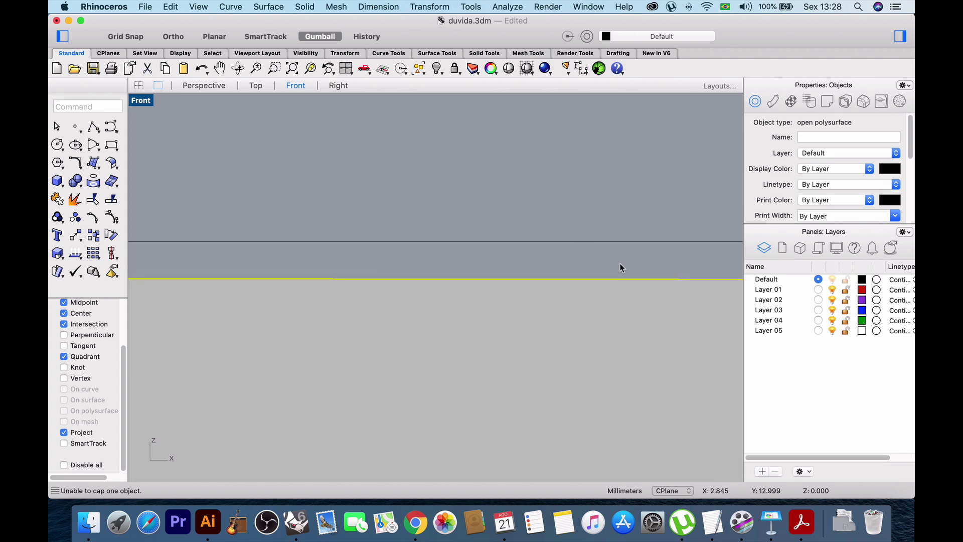
pyautogui.click(544, 257)
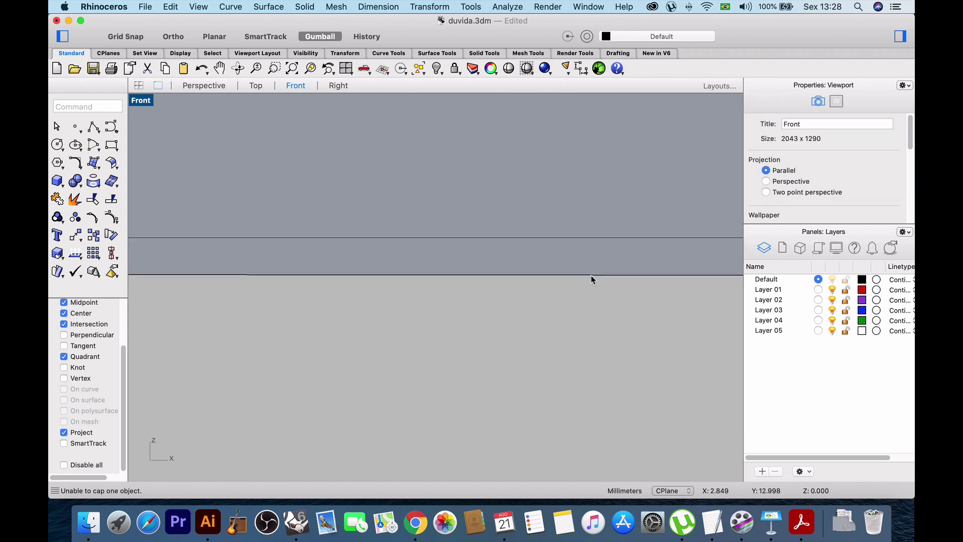
pyautogui.scroll(5, 599, 279)
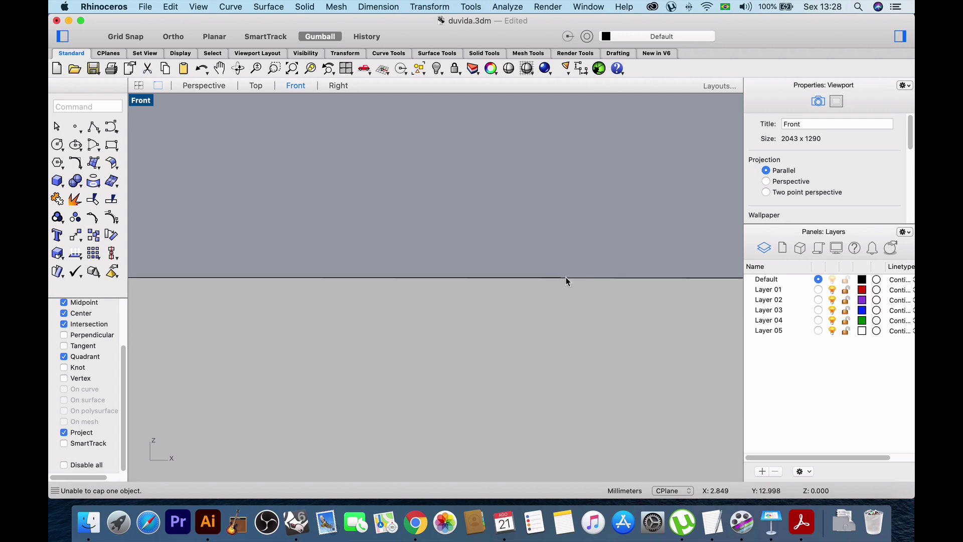
pyautogui.scroll(3, 556, 282)
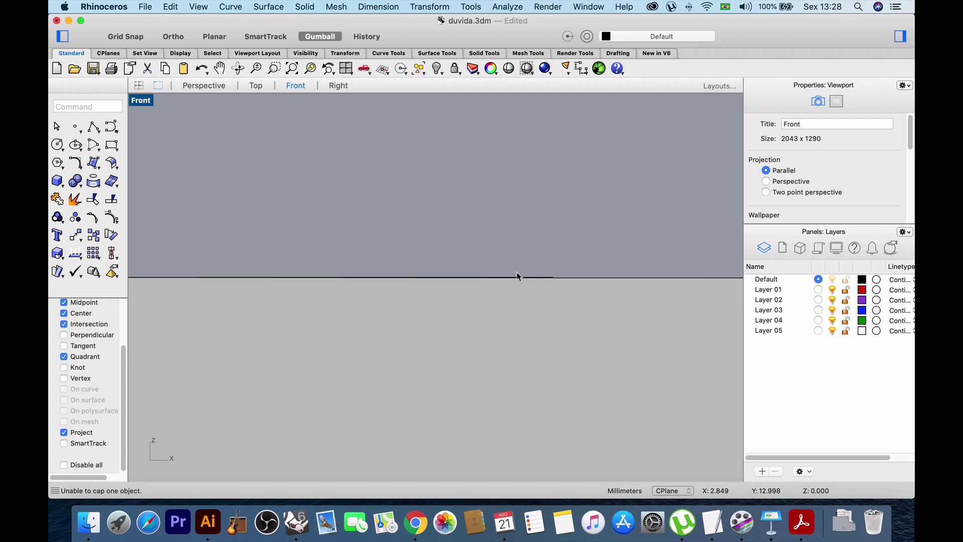
pyautogui.scroll(-5, 347, 275)
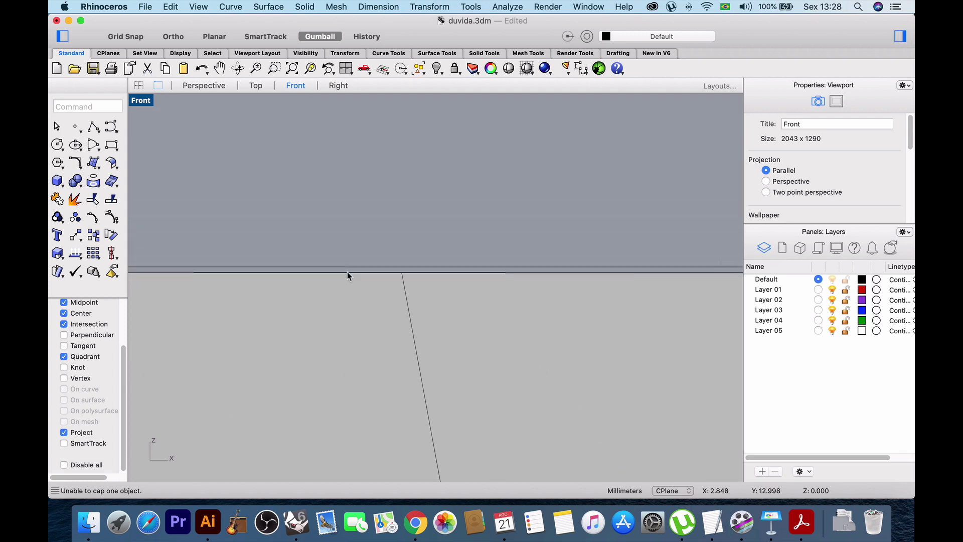
pyautogui.scroll(-5, 348, 272)
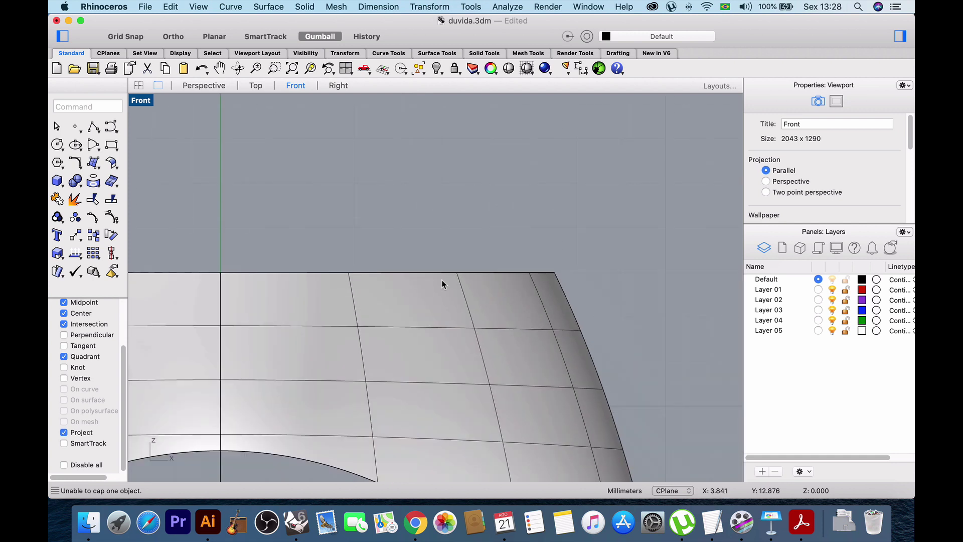
pyautogui.scroll(3, 553, 276)
pyautogui.scroll(5, 553, 275)
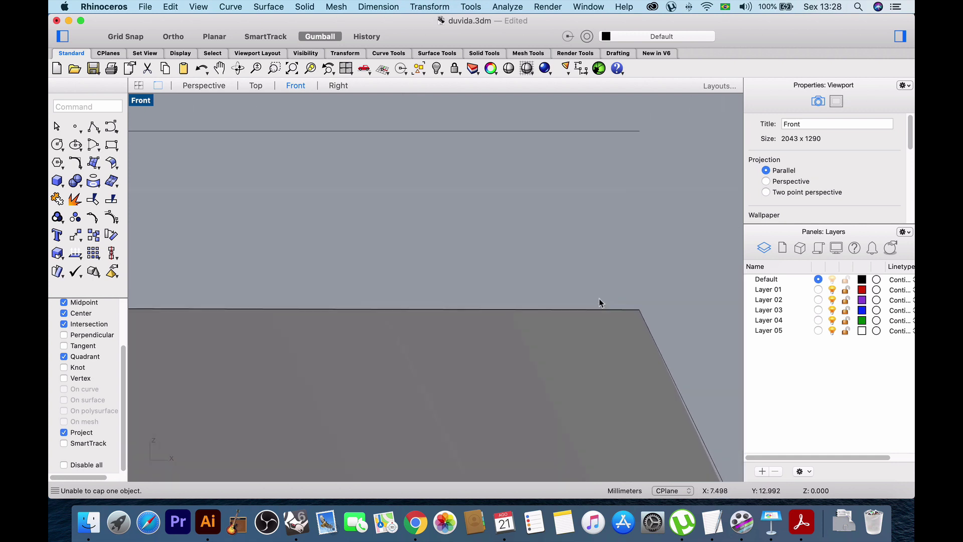
pyautogui.scroll(-3, 645, 317)
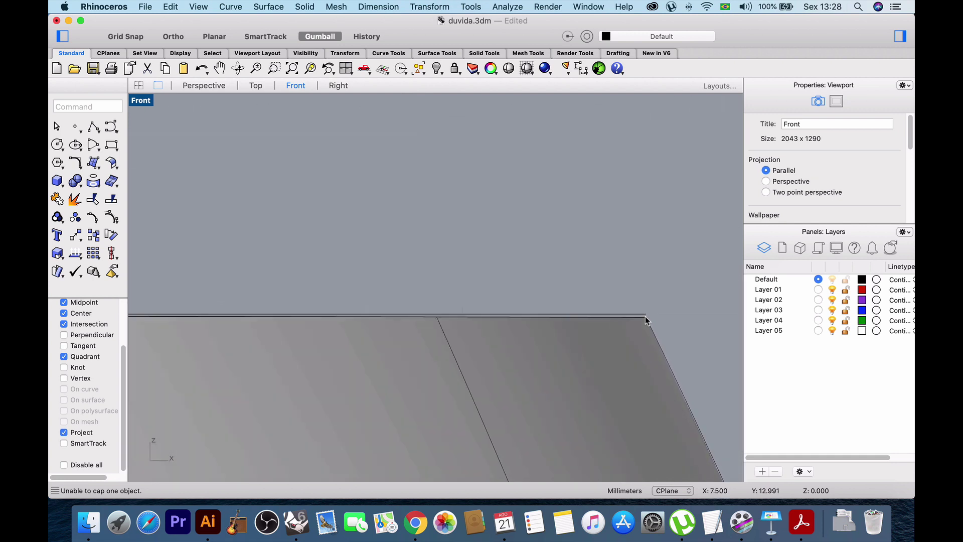
pyautogui.scroll(-5, 587, 275)
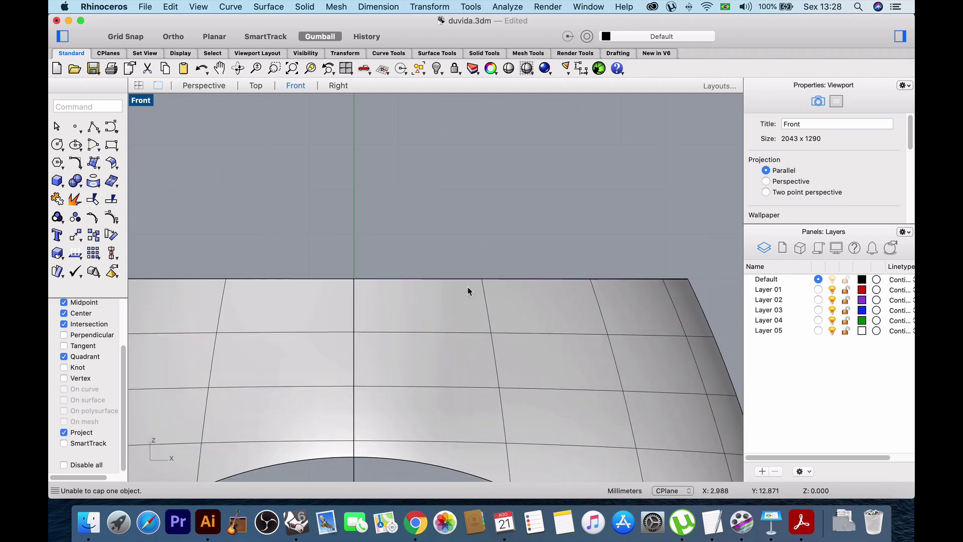
# Examine how the ring's top edge meets the vertical centre line and compare it with the rest of the top.
pyautogui.scroll(3, 354, 273)
pyautogui.scroll(8, 352, 281)
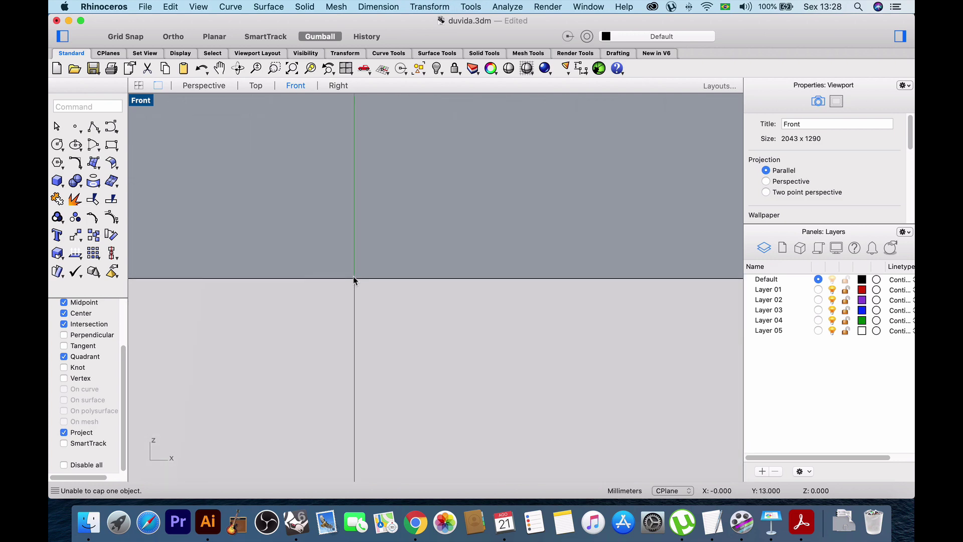
pyautogui.scroll(-5, 355, 283)
pyautogui.scroll(4, 385, 376)
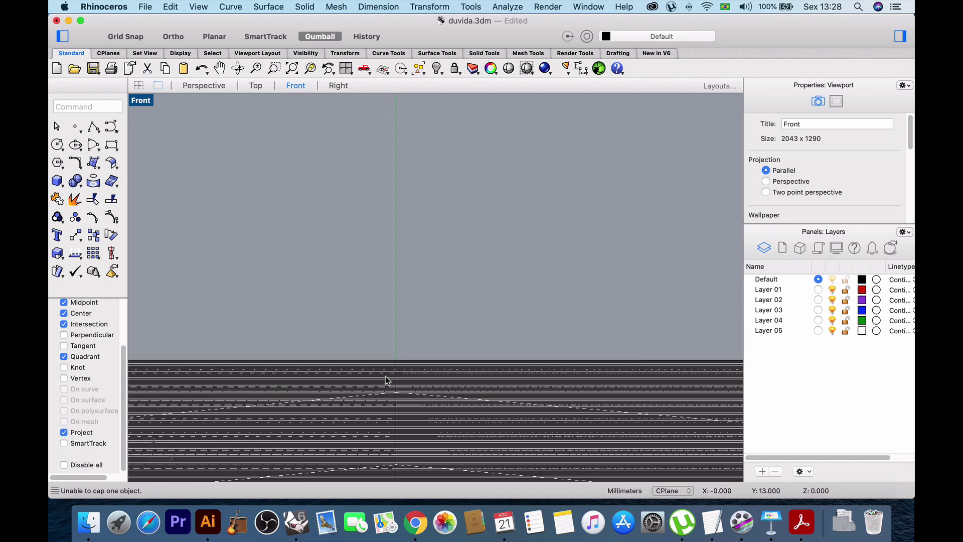
pyautogui.scroll(3, 394, 364)
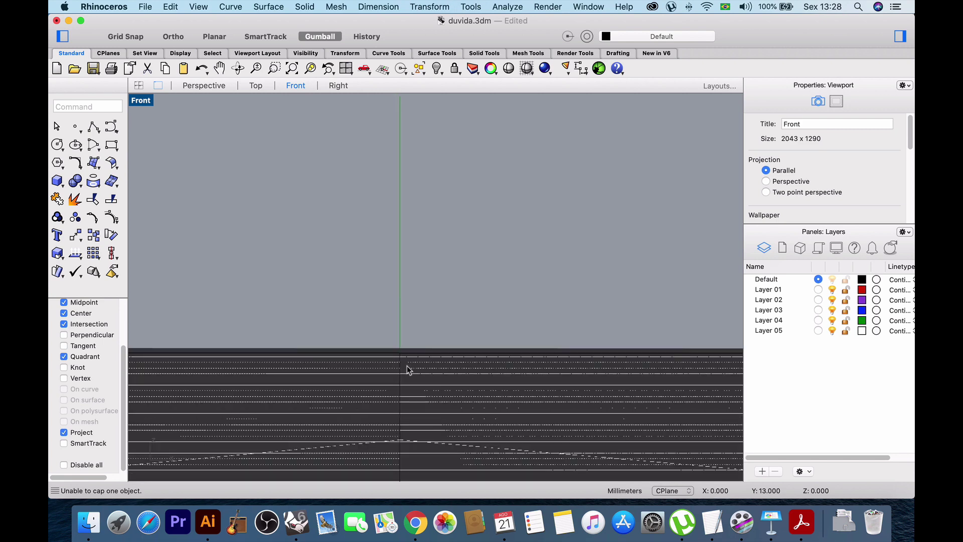
pyautogui.scroll(3, 412, 369)
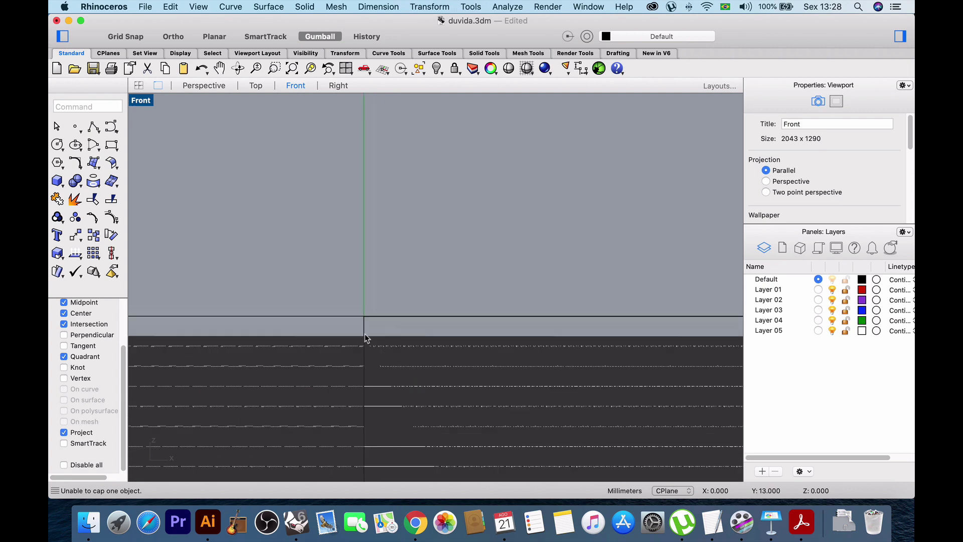
pyautogui.scroll(-5, 377, 345)
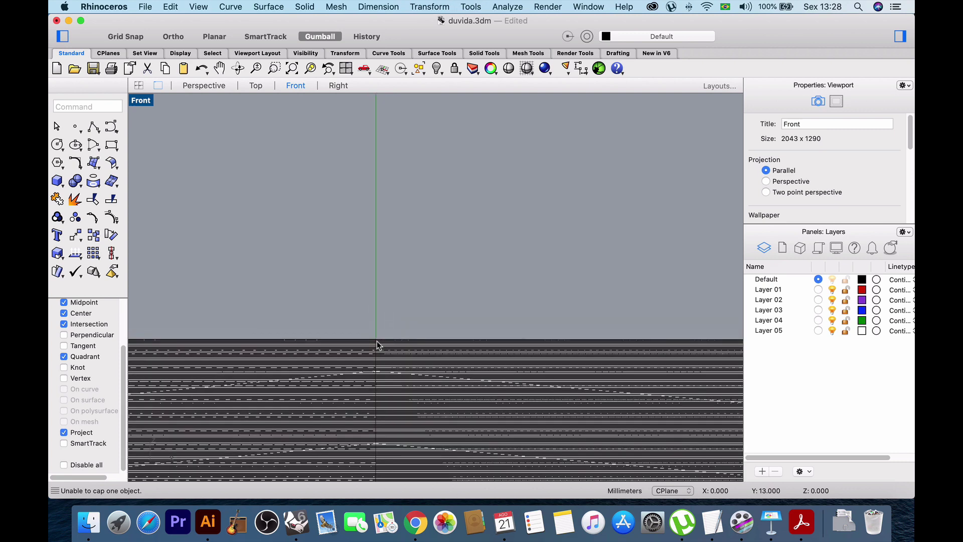
pyautogui.scroll(-5, 475, 311)
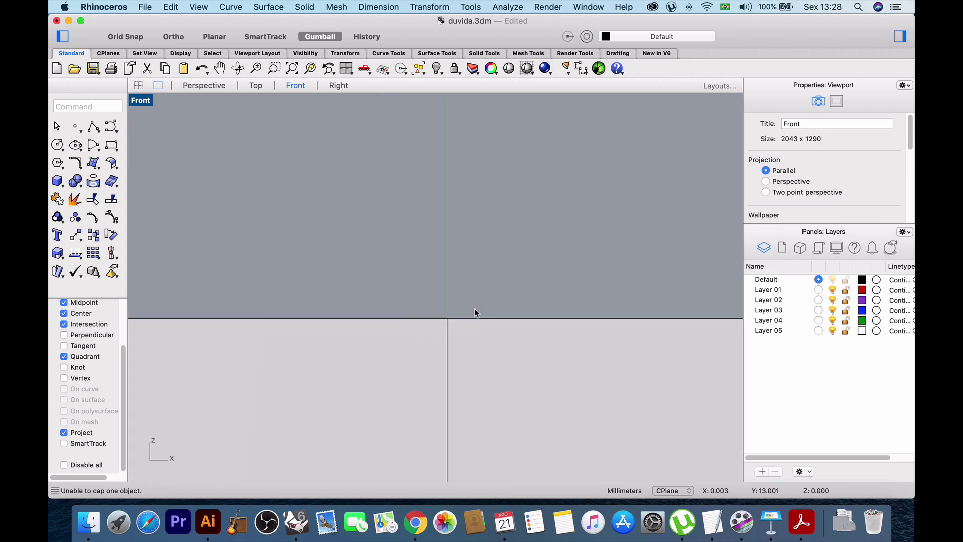
pyautogui.scroll(-3, 474, 312)
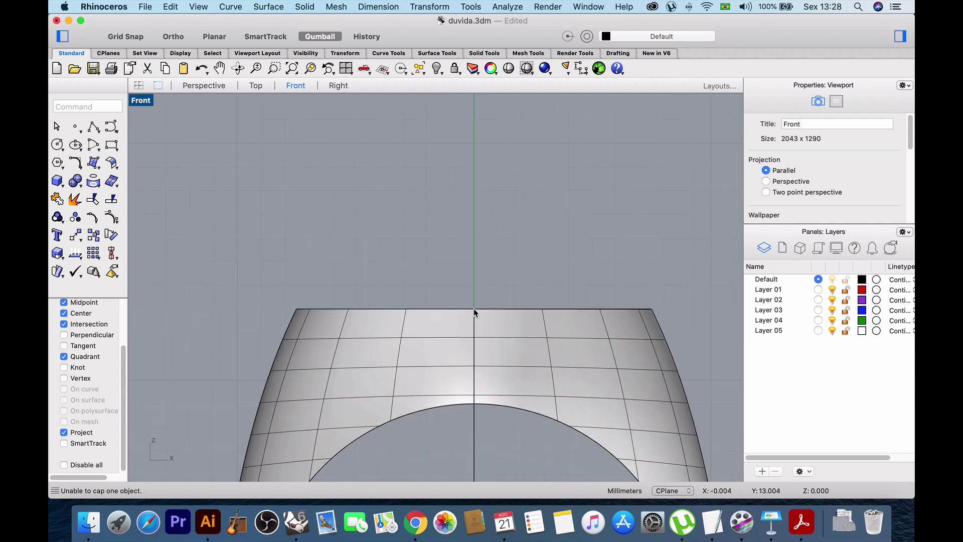
pyautogui.scroll(4, 298, 315)
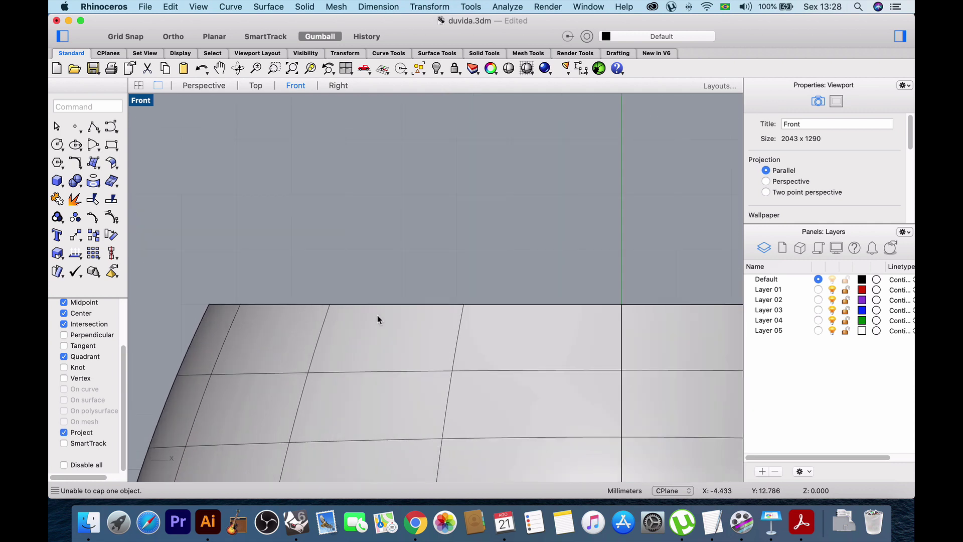
pyautogui.scroll(-4, 377, 316)
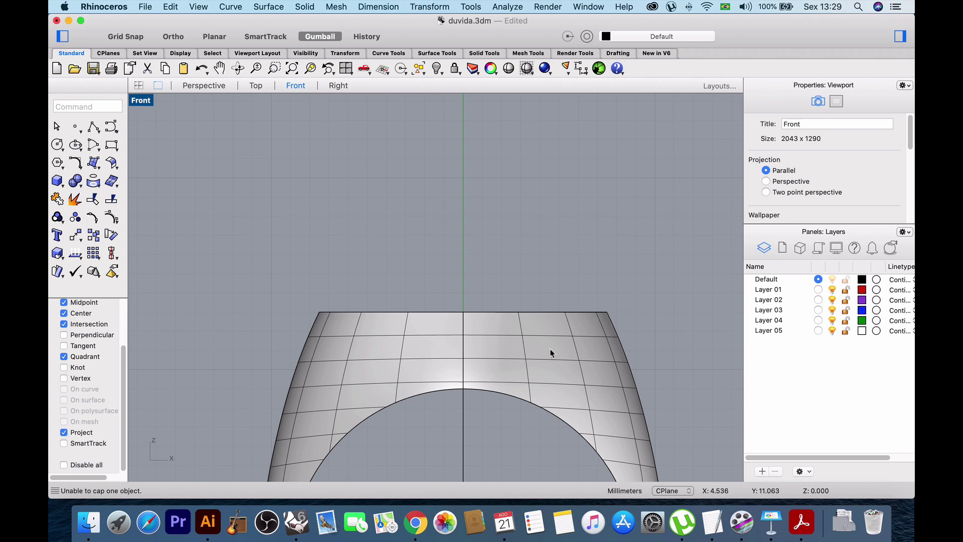
pyautogui.scroll(5, 468, 322)
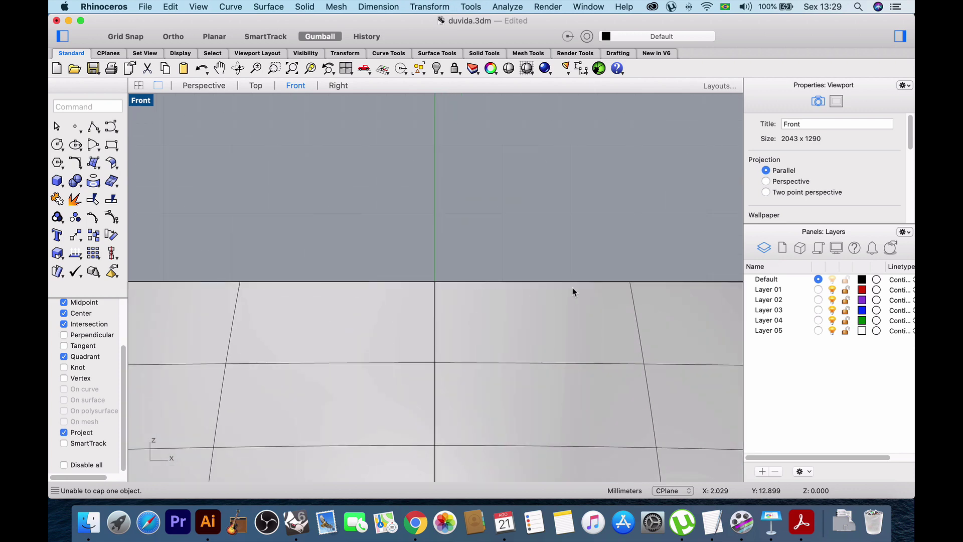
pyautogui.scroll(-5, 571, 289)
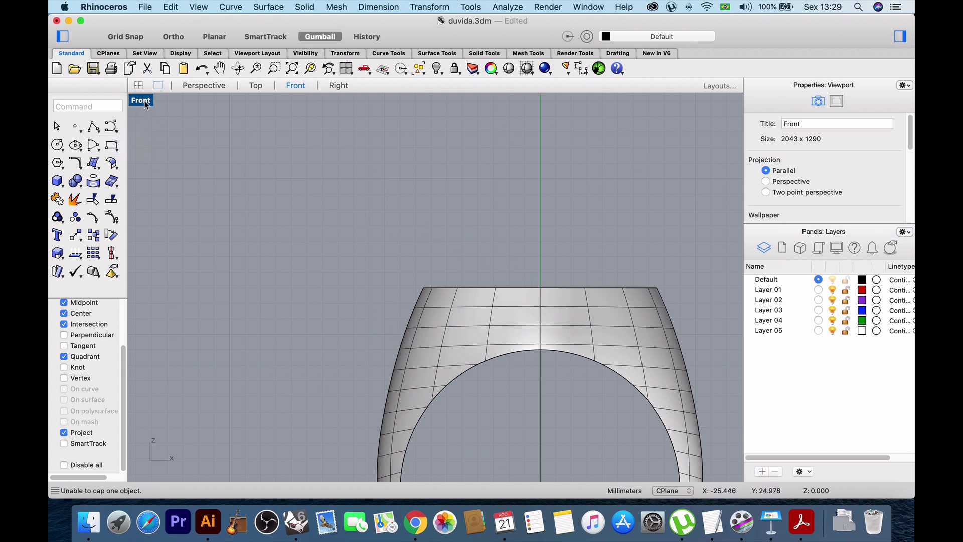
# Draw a straight horizontal polyline across the ring just below its top edge, extending past both sides.
pyautogui.click(90, 128)
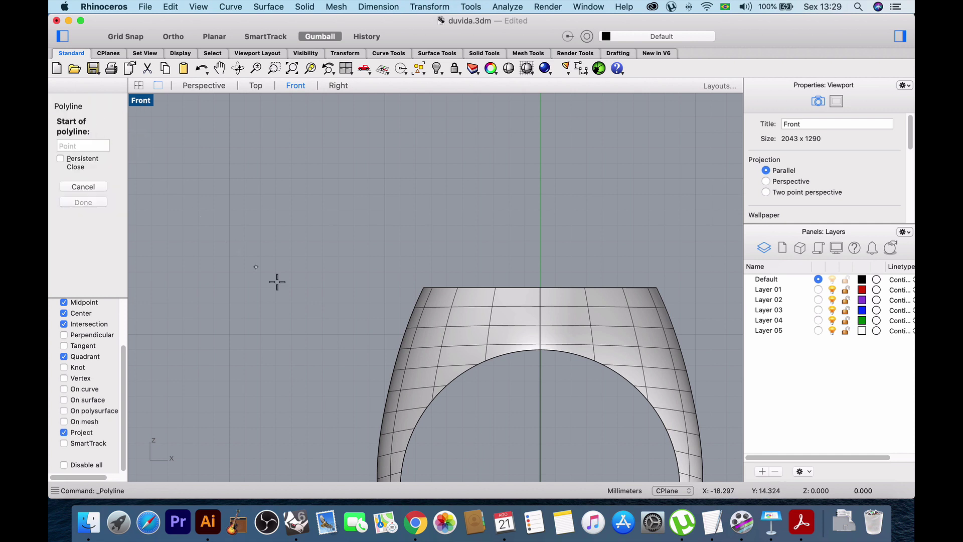
pyautogui.click(345, 296)
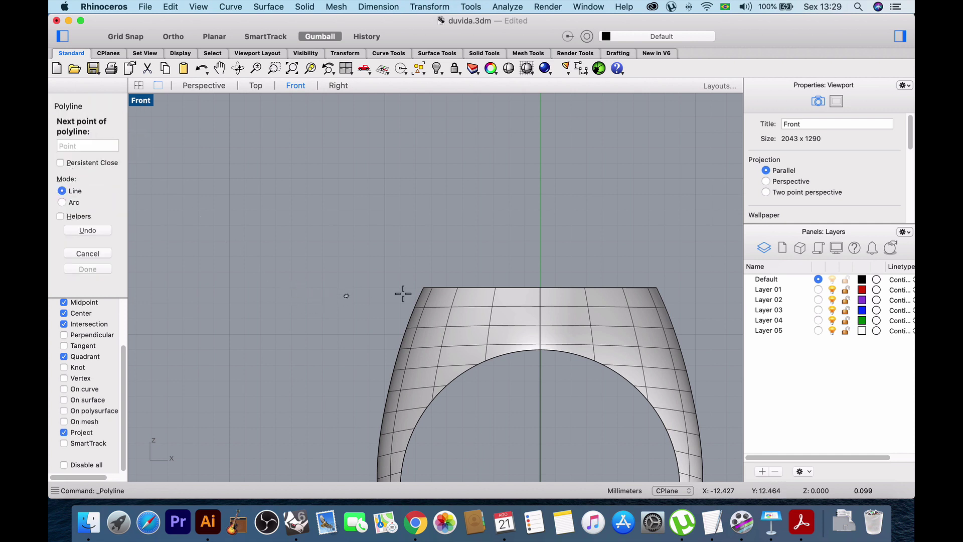
pyautogui.click(738, 296)
pyautogui.rightClick(720, 339)
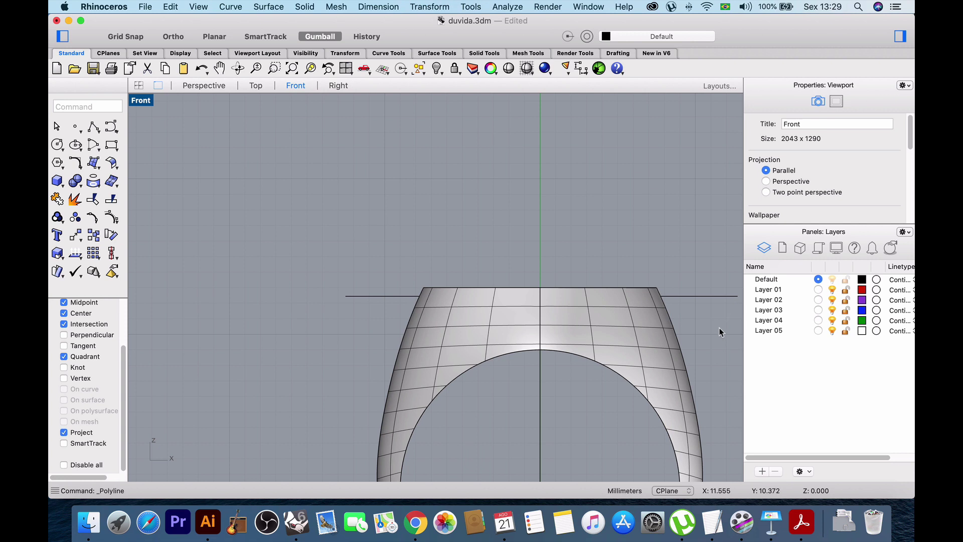
# Move the horizontal line up slightly, keeping it just below the ring's top edge.
pyautogui.click(711, 297)
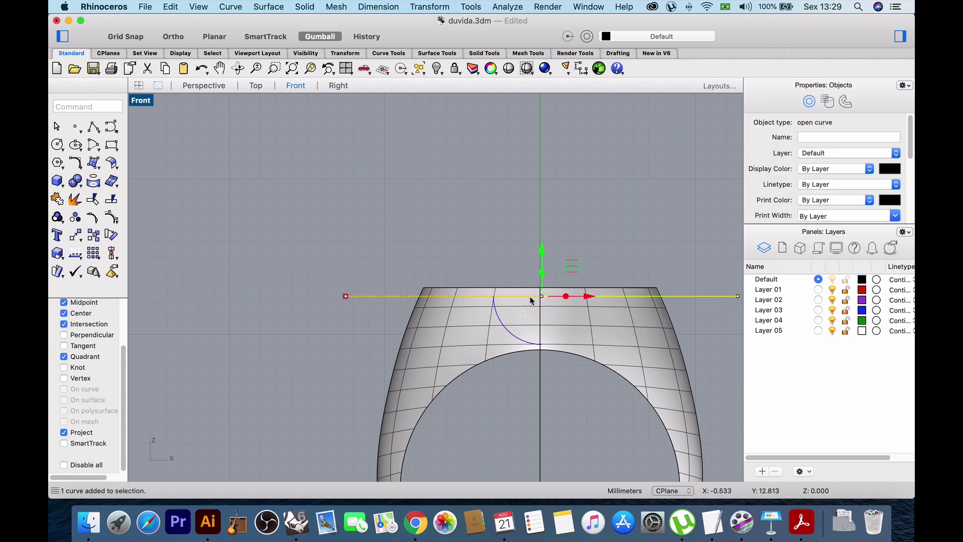
pyautogui.scroll(2, 608, 306)
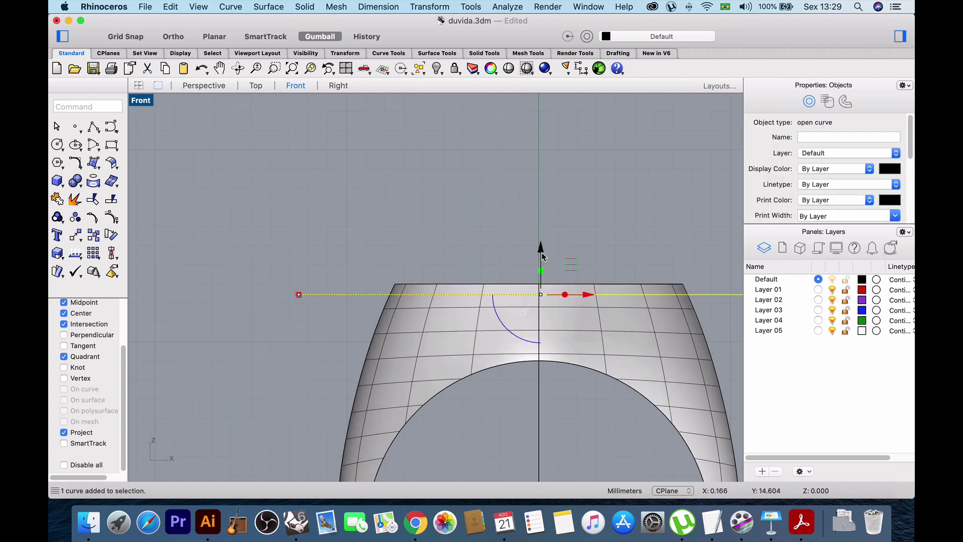
pyautogui.moveTo(542, 252); pyautogui.dragTo(542, 246)
pyautogui.moveTo(395, 238); pyautogui.dragTo(231, 235, button='right')
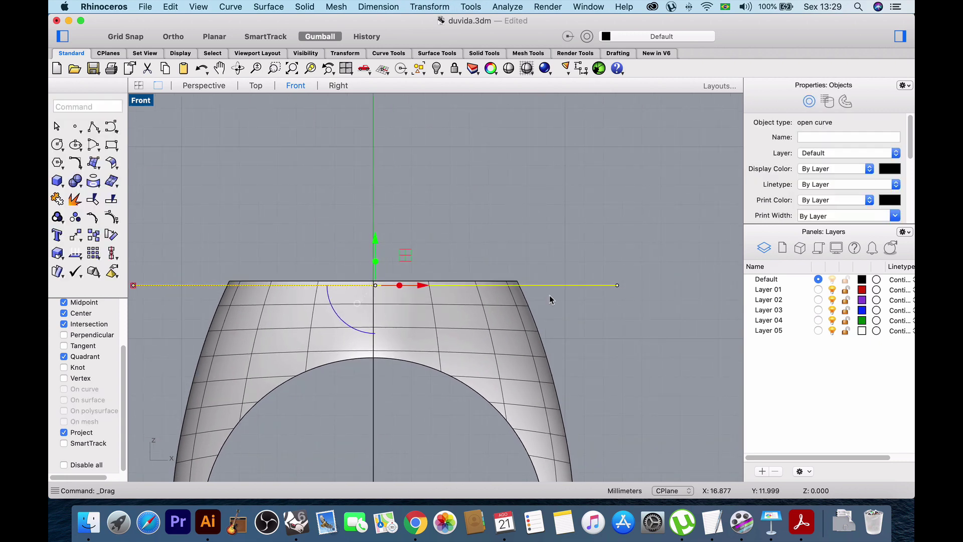
# Trim away the strip of the ring's surface above the horizontal line, using that line as the cutting object.
pyautogui.write('trim')
pyautogui.press('Return')
pyautogui.scroll(3, 530, 285)
pyautogui.click(496, 284)
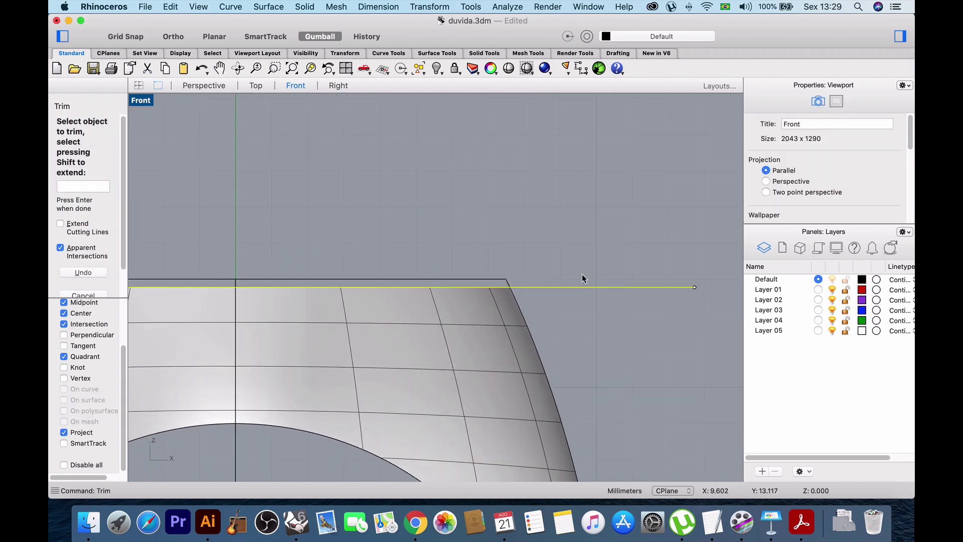
pyautogui.scroll(-5, 582, 276)
pyautogui.press('Return')
# Examine the remaining curves above the trimmed edge, at the outer corner and at the vertical centre line.
pyautogui.scroll(8, 582, 276)
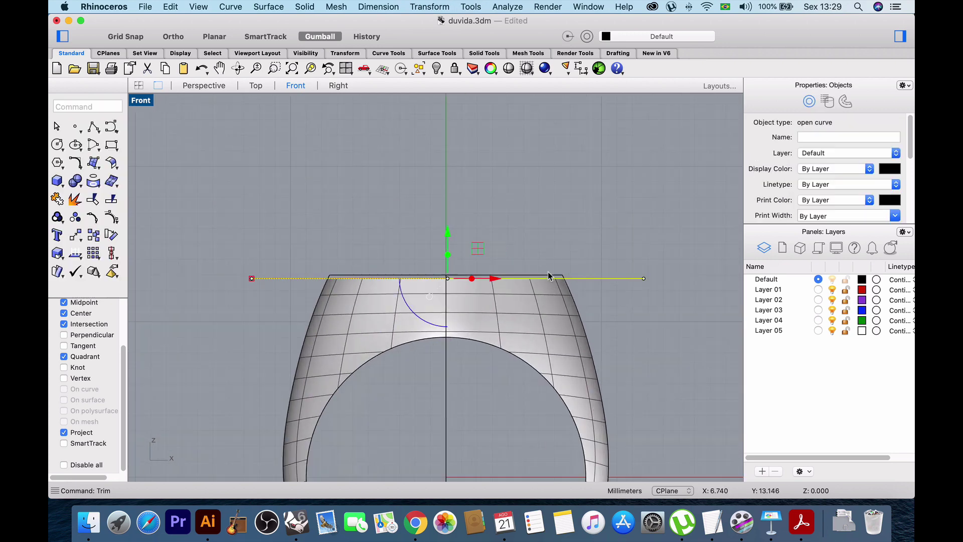
pyautogui.scroll(5, 404, 265)
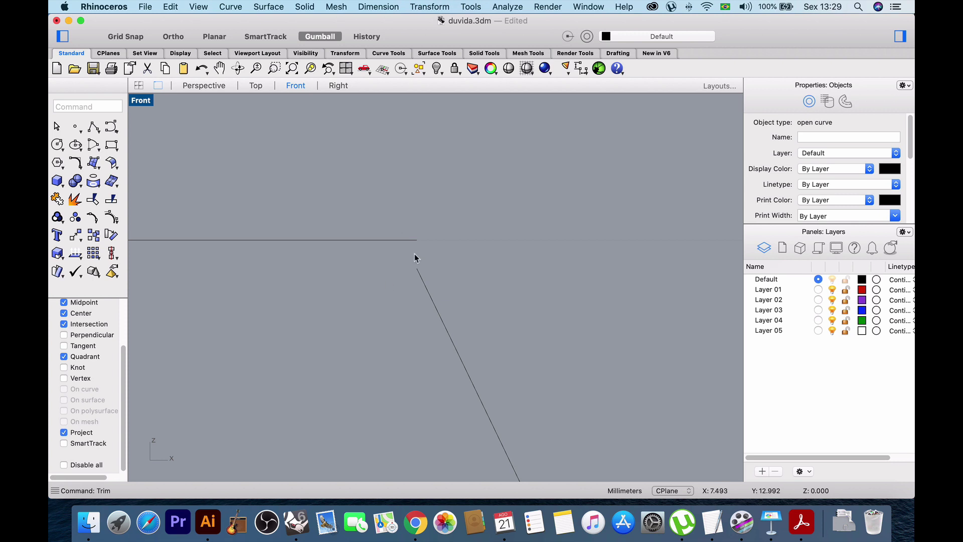
pyautogui.scroll(-4, 416, 254)
pyautogui.scroll(-4, 448, 263)
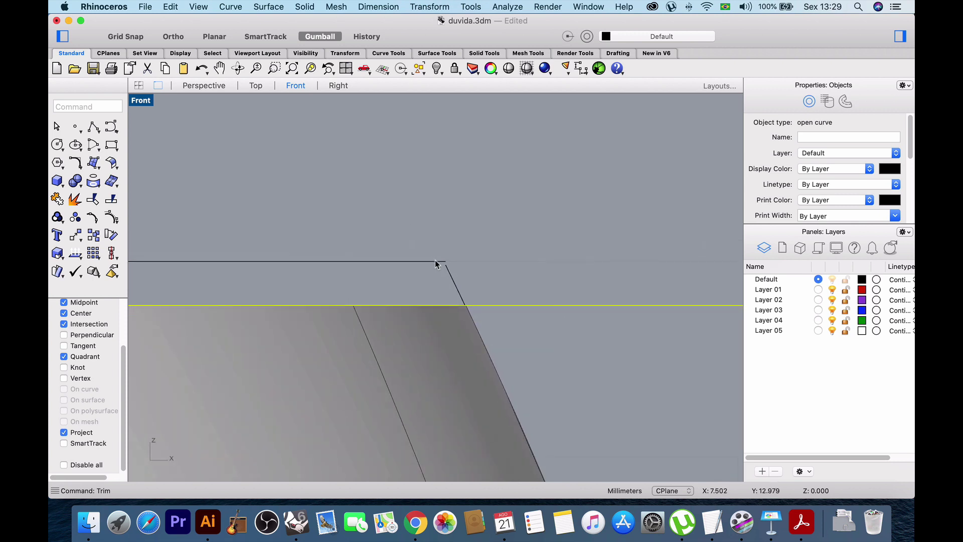
pyautogui.scroll(-3, 444, 271)
pyautogui.moveTo(179, 209); pyautogui.dragTo(480, 223, button='right')
pyautogui.scroll(8, 293, 269)
pyautogui.scroll(8, 378, 272)
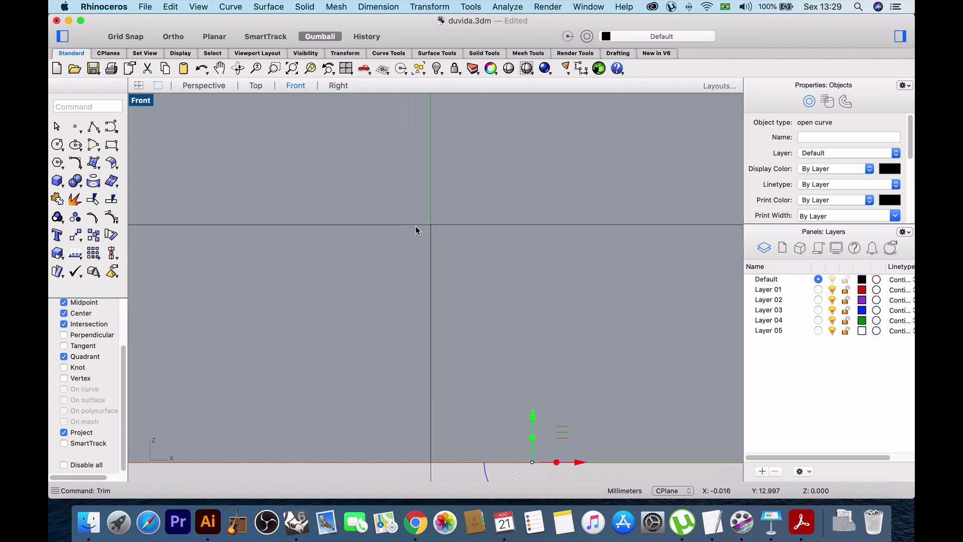
# Compare the trimmed top edge with the leftover outline curves at the ring's upper corner, and return to the four-viewport layout.
pyautogui.scroll(-20, 458, 239)
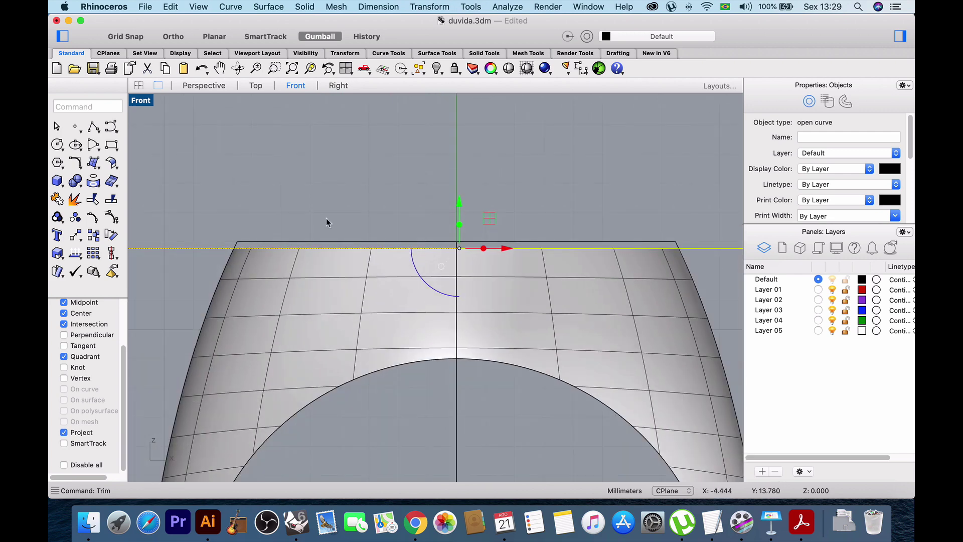
pyautogui.moveTo(211, 248); pyautogui.dragTo(278, 261, button='right')
pyautogui.scroll(4, 278, 261)
pyautogui.scroll(5, 325, 241)
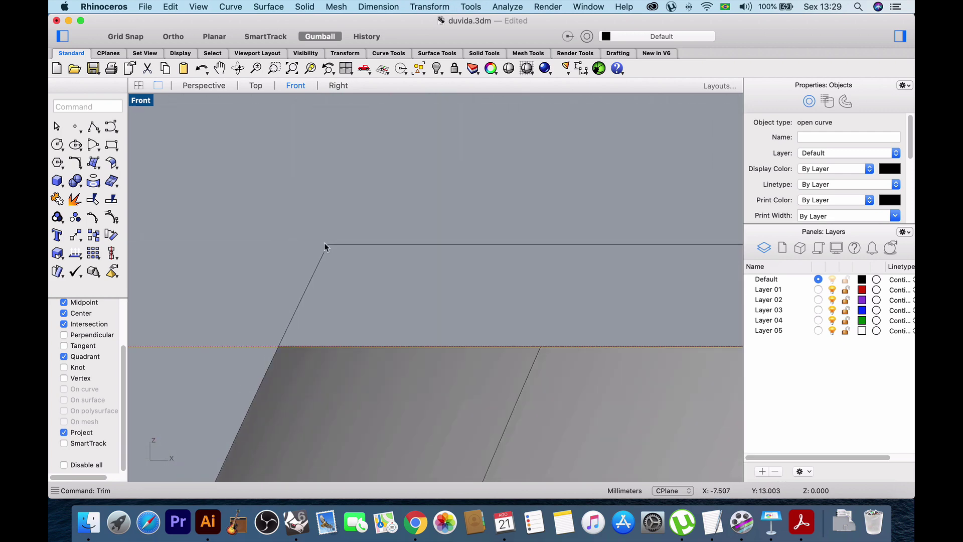
pyautogui.scroll(-4, 326, 244)
pyautogui.scroll(-10, 325, 247)
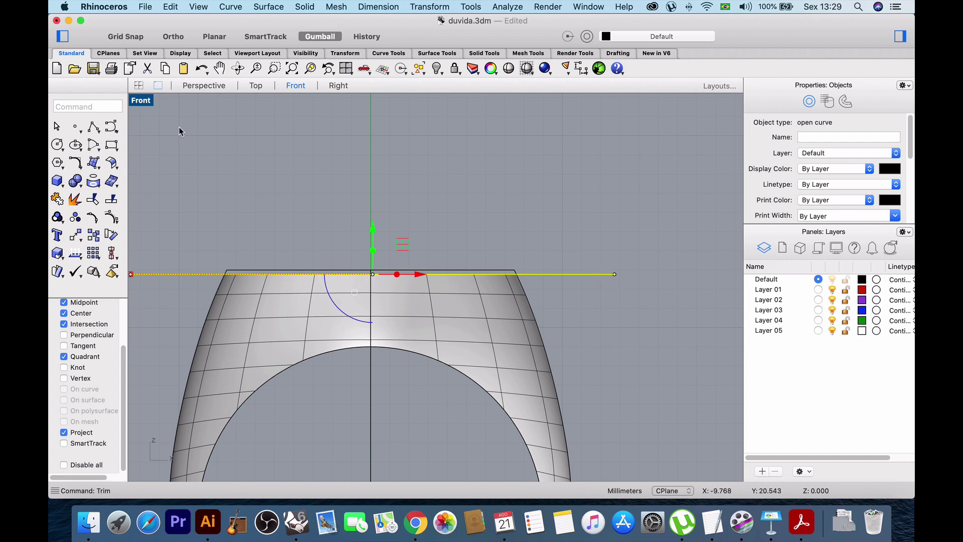
pyautogui.doubleClick(136, 102)
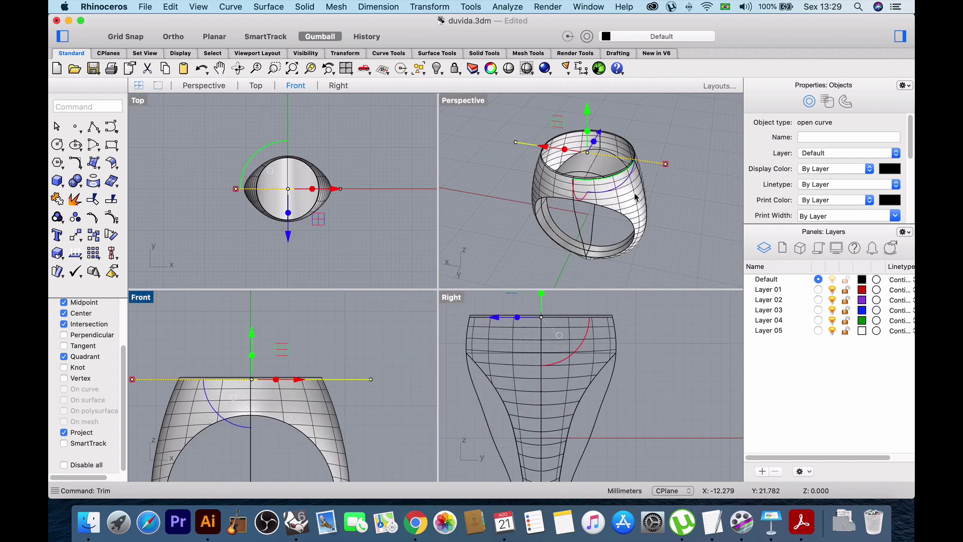
# Cap the trimmed ring polysurface and inspect its top from the side in the Perspective view.
pyautogui.click(635, 197)
pyautogui.write('cap')
pyautogui.press('Return')
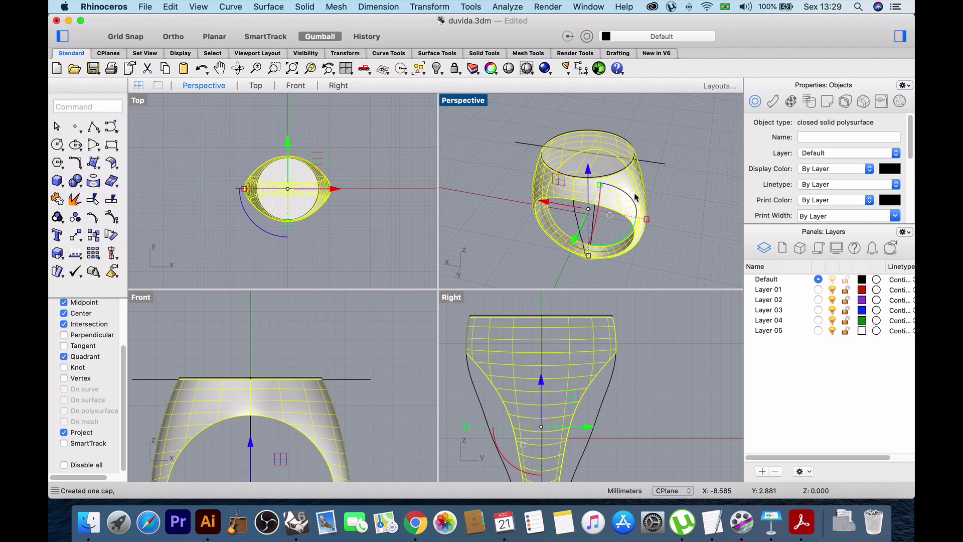
pyautogui.click(681, 219)
pyautogui.moveTo(682, 219); pyautogui.dragTo(594, 152, button='right')
pyautogui.scroll(5, 616, 133)
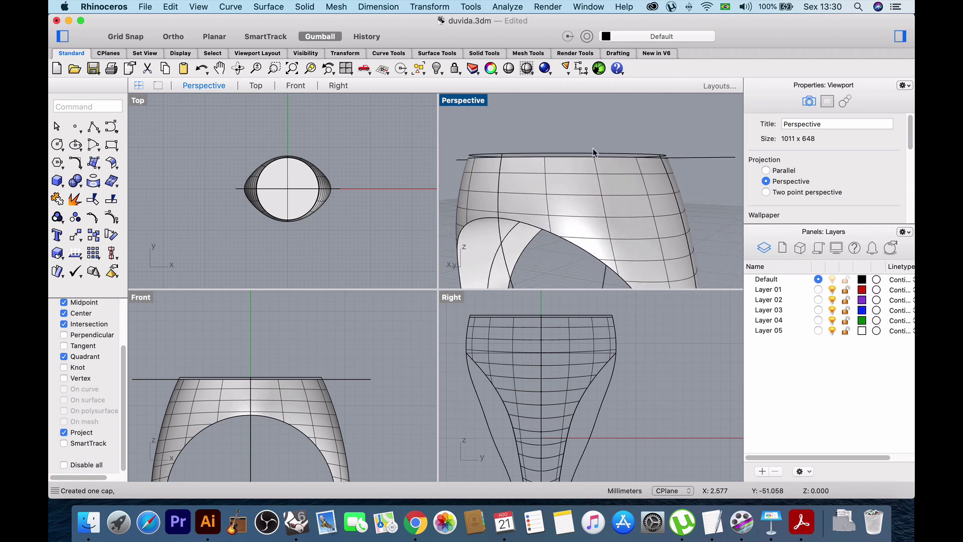
# Undo the cap and examine the gap between the trimmed edge and the outline curves at the ring's upper right corner.
pyautogui.press('super+z')
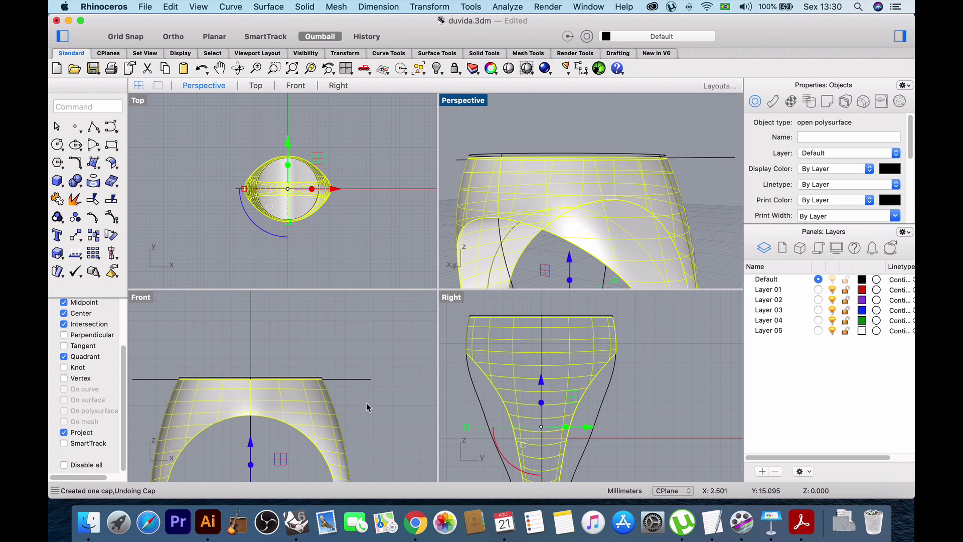
pyautogui.click(141, 298)
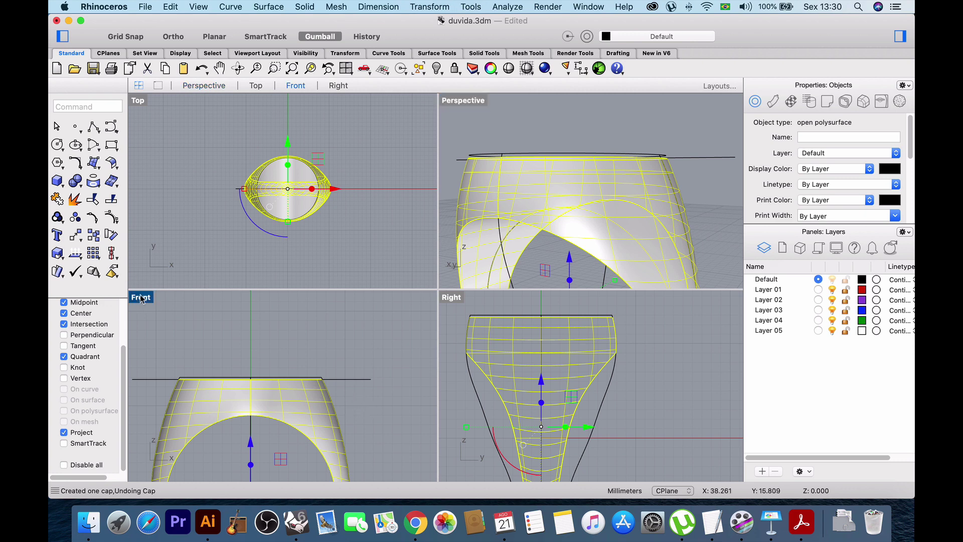
pyautogui.doubleClick(141, 299)
pyautogui.scroll(10, 532, 271)
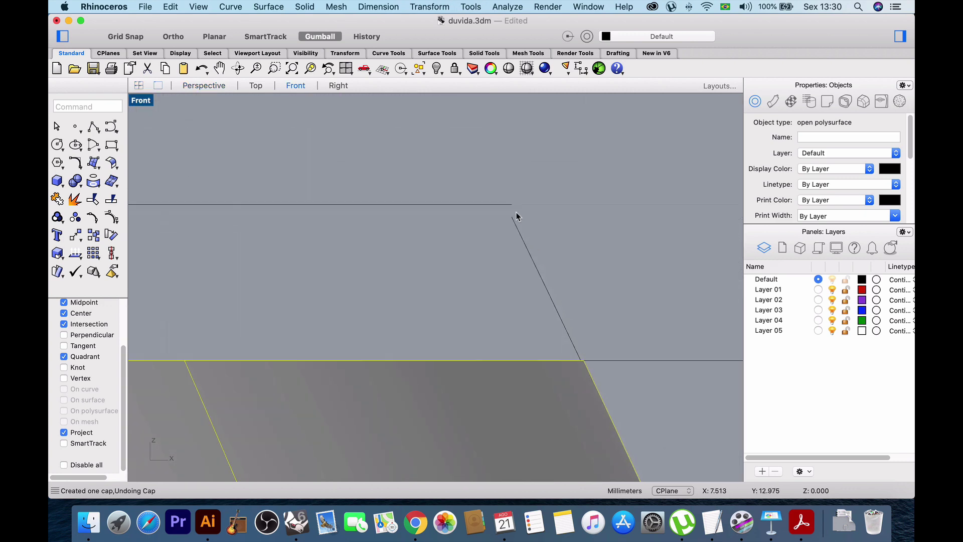
pyautogui.scroll(3, 517, 217)
pyautogui.scroll(-4, 496, 259)
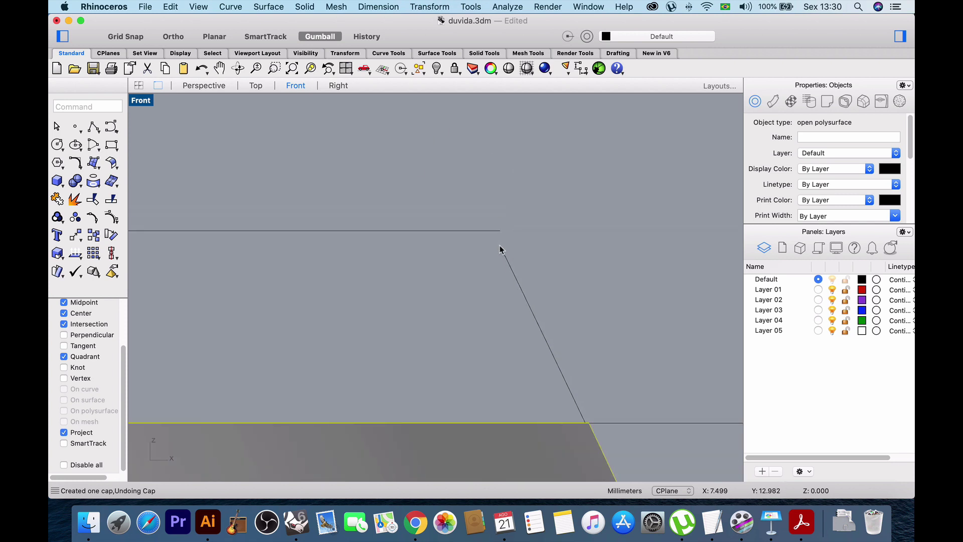
pyautogui.scroll(-10, 501, 235)
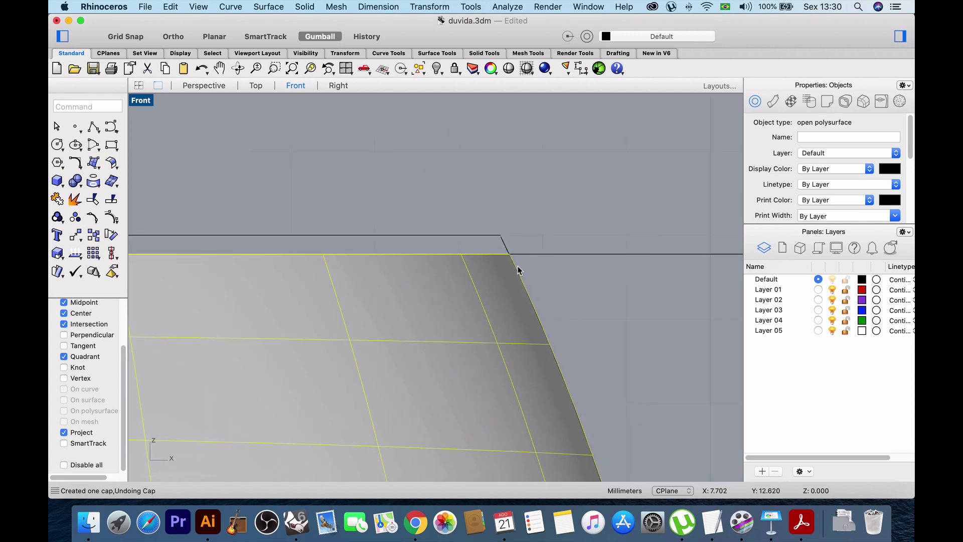
pyautogui.scroll(-5, 544, 274)
pyautogui.click(546, 271)
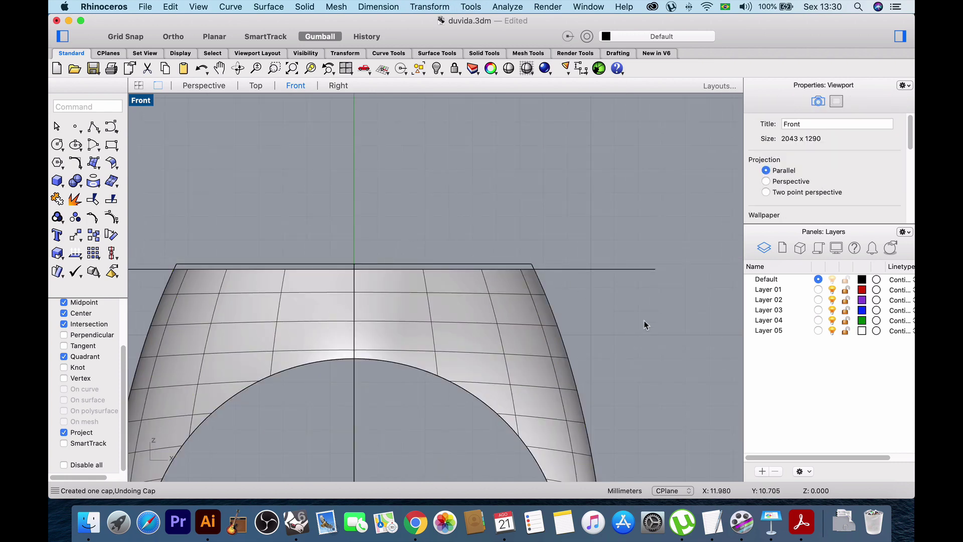
# Undo the trim of the ring's surface and delete the horizontal cutting line.
pyautogui.press('super+z')
pyautogui.press('super+z')
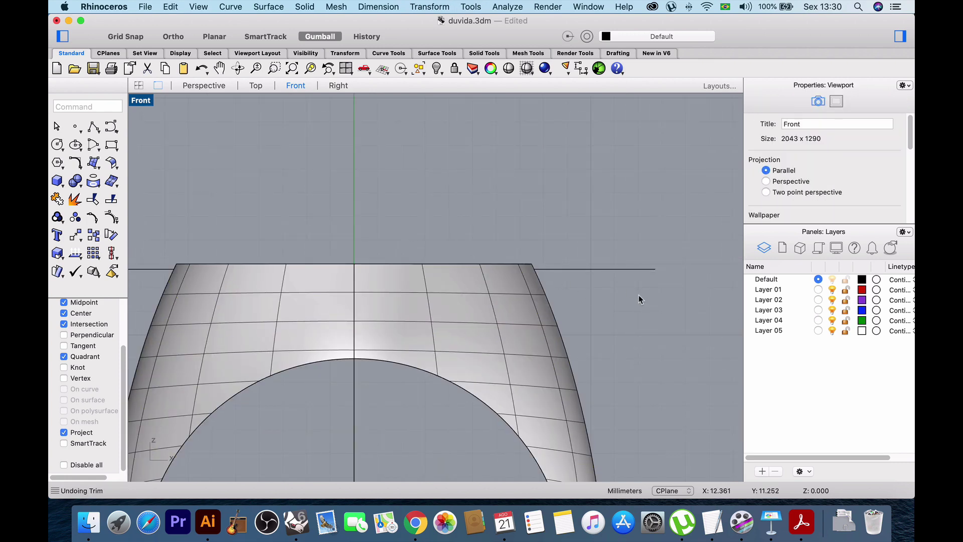
pyautogui.doubleClick(141, 100)
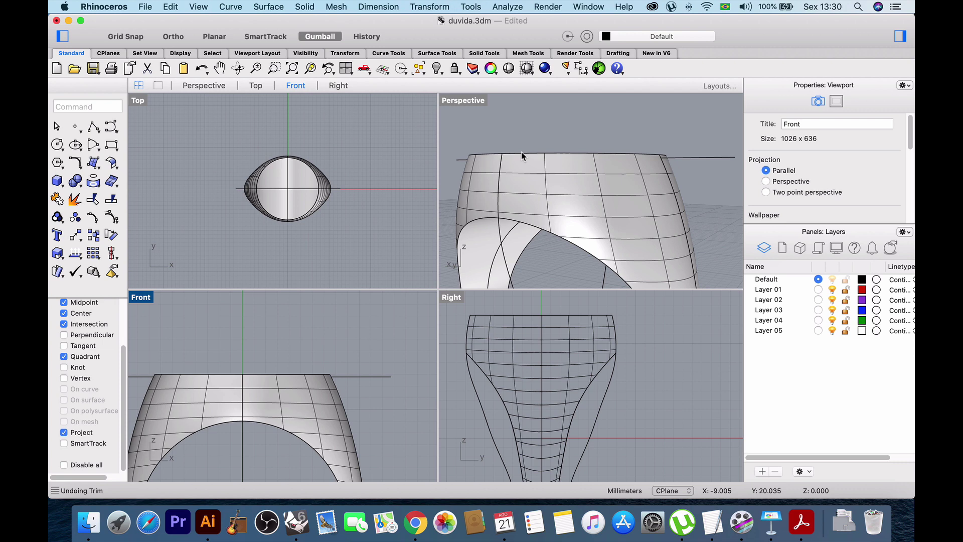
pyautogui.click(604, 123)
pyautogui.moveTo(564, 130); pyautogui.dragTo(574, 182, button='right')
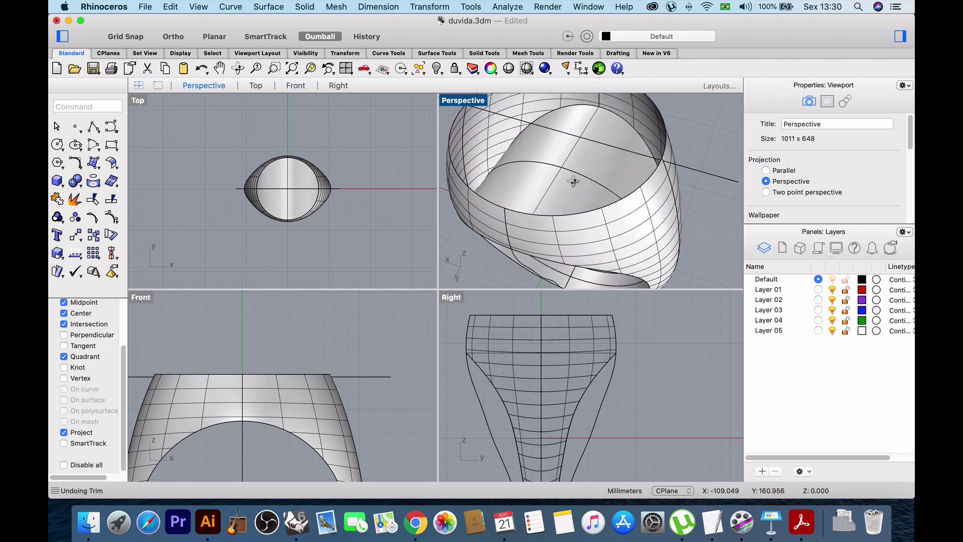
pyautogui.click(697, 173)
pyautogui.press('Delete')
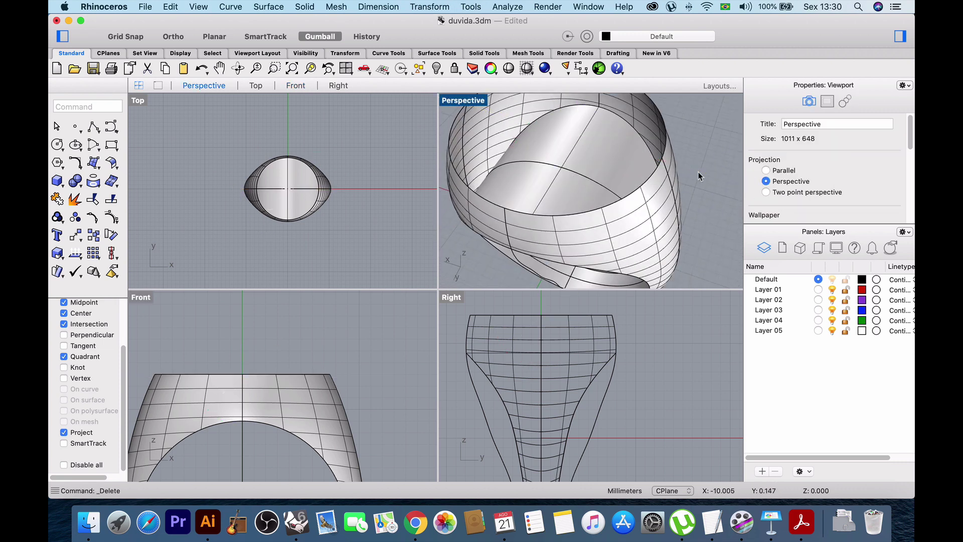
pyautogui.moveTo(708, 173); pyautogui.dragTo(653, 185, button='right')
pyautogui.write('Patch')
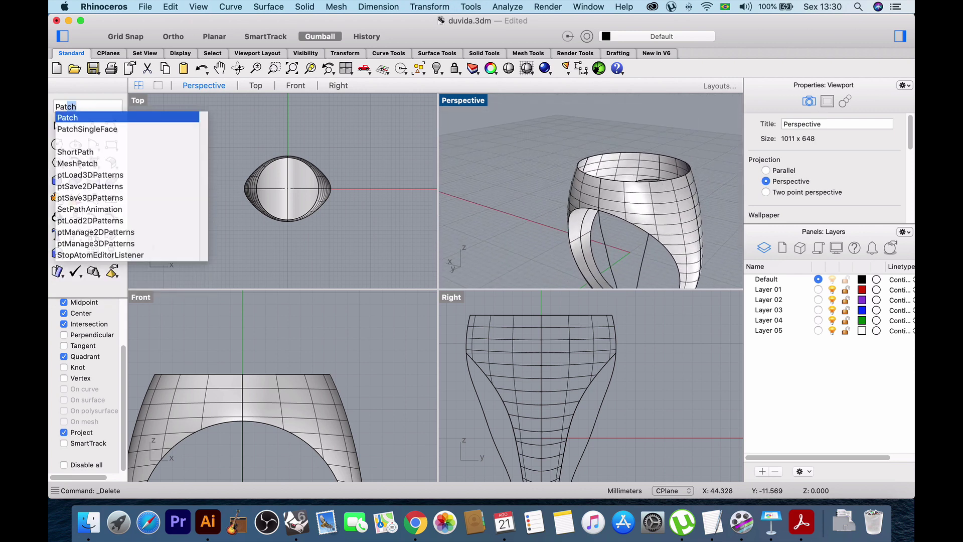
pyautogui.press('Return')
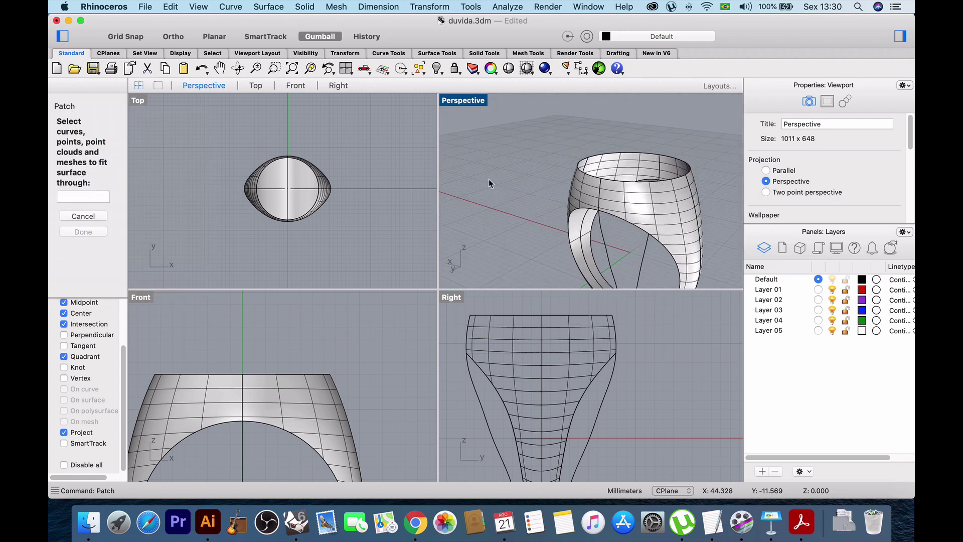
pyautogui.press('Escape')
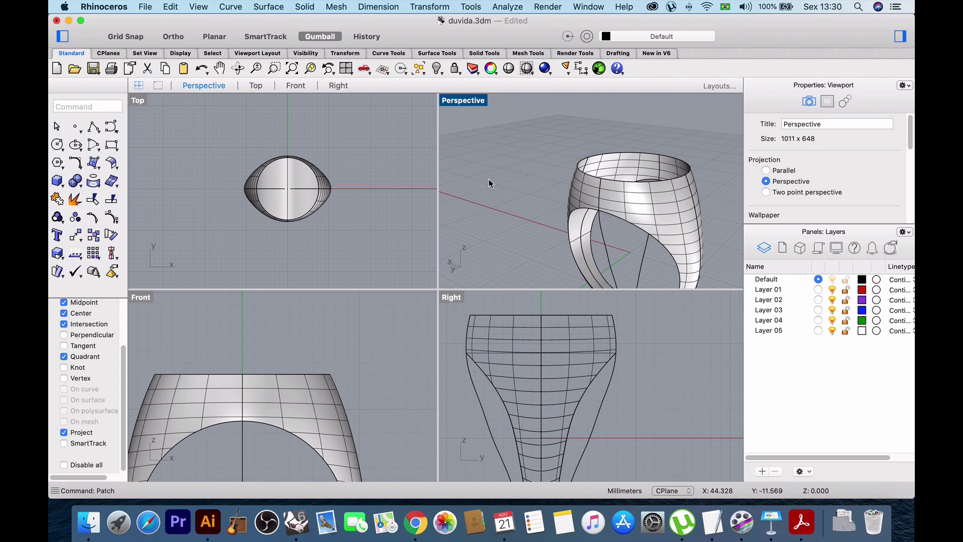
# Start a Patch surface using the separate curve around the ring's top opening as its input.
pyautogui.write('Patch')
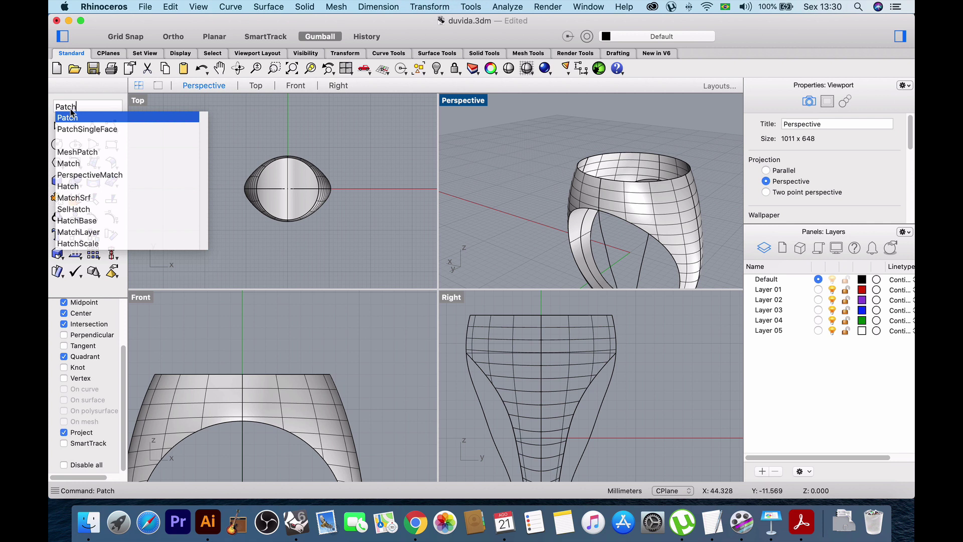
pyautogui.press('Return')
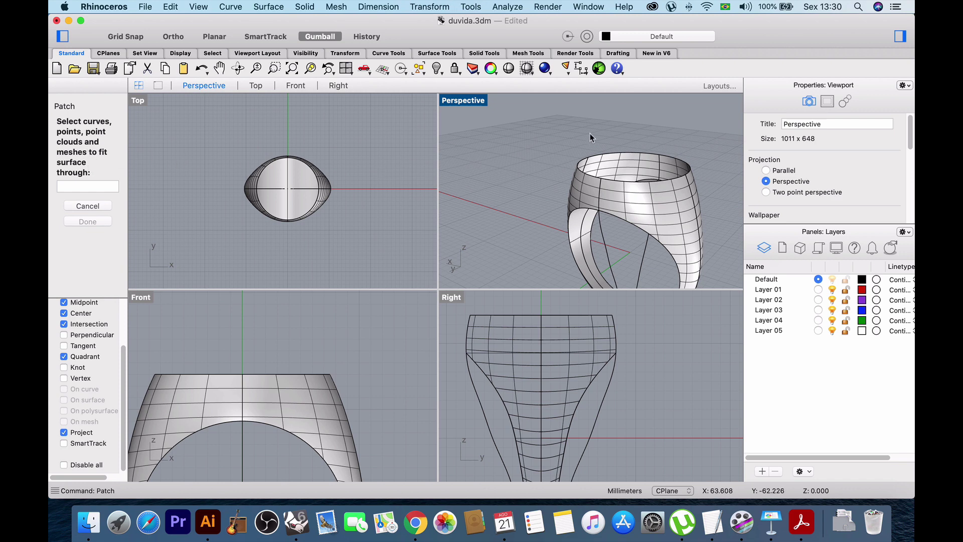
pyautogui.scroll(3, 660, 149)
pyautogui.click(676, 159)
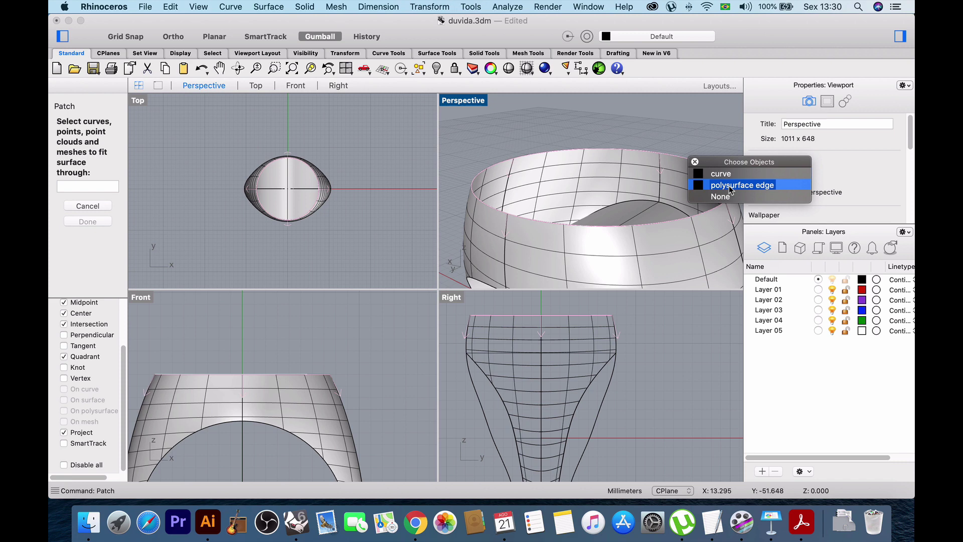
pyautogui.click(694, 122)
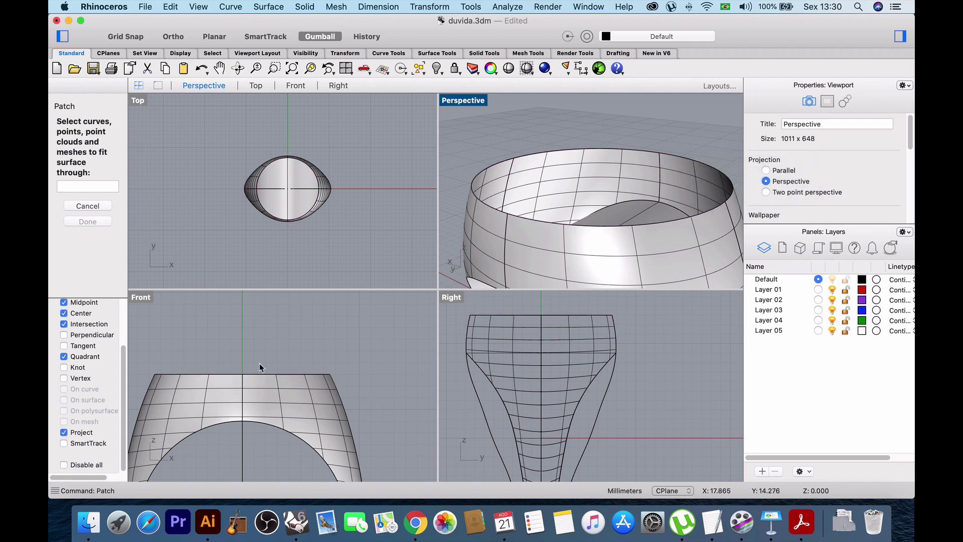
pyautogui.scroll(5, 593, 153)
pyautogui.click(595, 152)
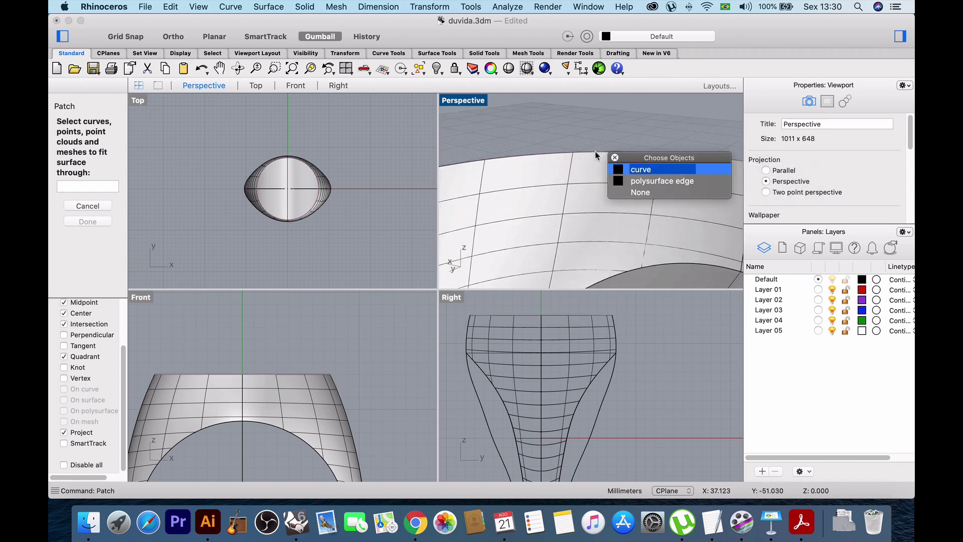
pyautogui.click(641, 170)
# Compare the selected curve with the ring's top edge up close in the Front and Perspective views, and cancel the Patch.
pyautogui.scroll(-5, 597, 149)
pyautogui.scroll(3, 223, 382)
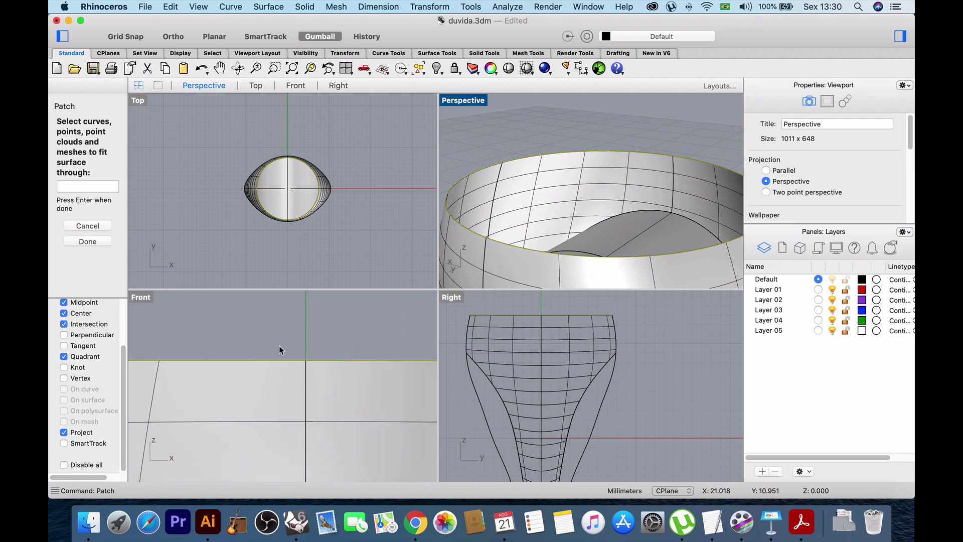
pyautogui.scroll(2, 235, 384)
pyautogui.scroll(5, 592, 226)
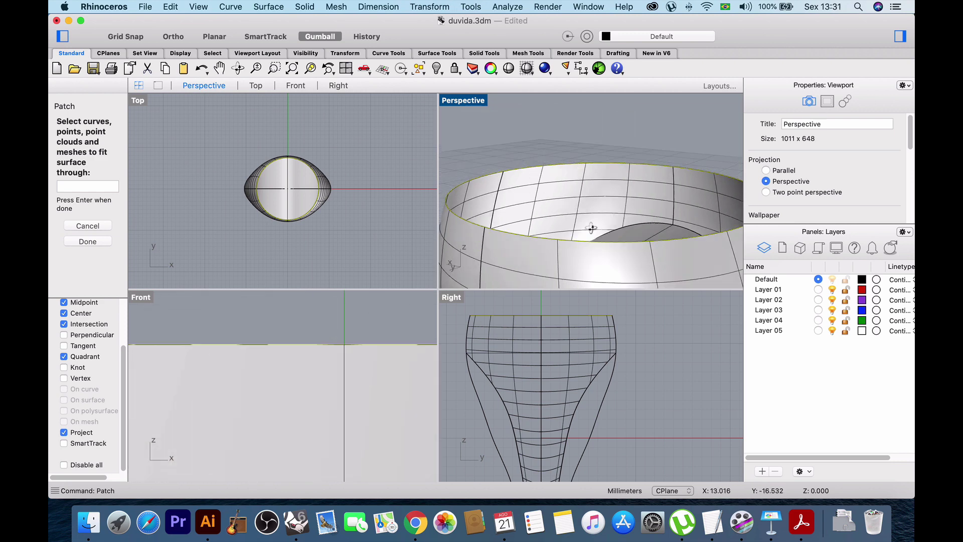
pyautogui.moveTo(589, 212); pyautogui.dragTo(503, 216, button='right')
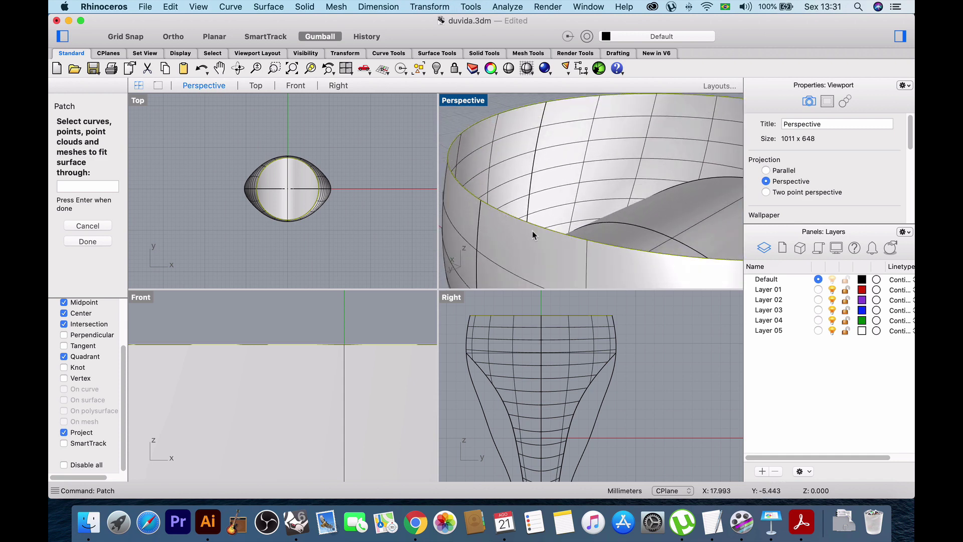
pyautogui.click(409, 219)
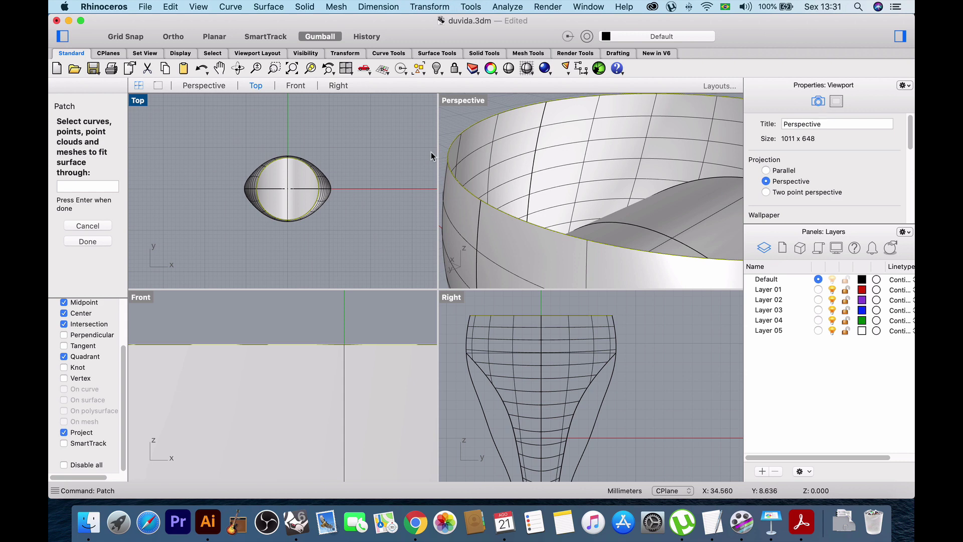
pyautogui.press('Escape')
# Start a Patch surface using the polysurface edge around the ring's top opening as its input.
pyautogui.scroll(-5, 499, 155)
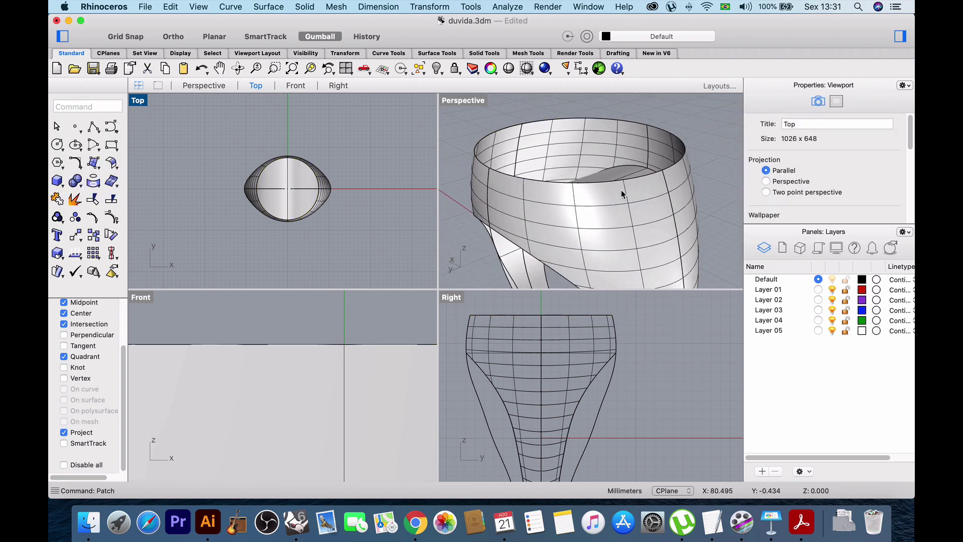
pyautogui.write('Patch')
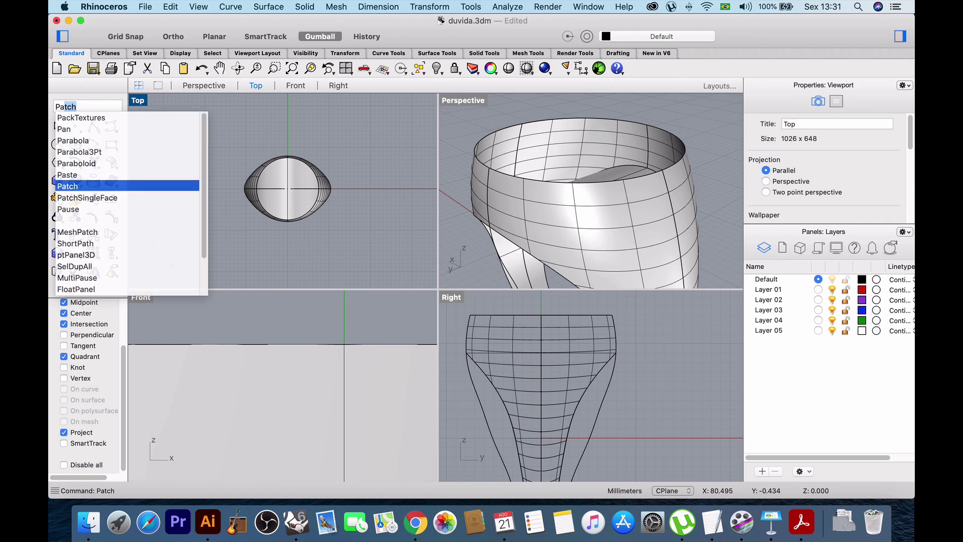
pyautogui.press('Return')
pyautogui.click(676, 173)
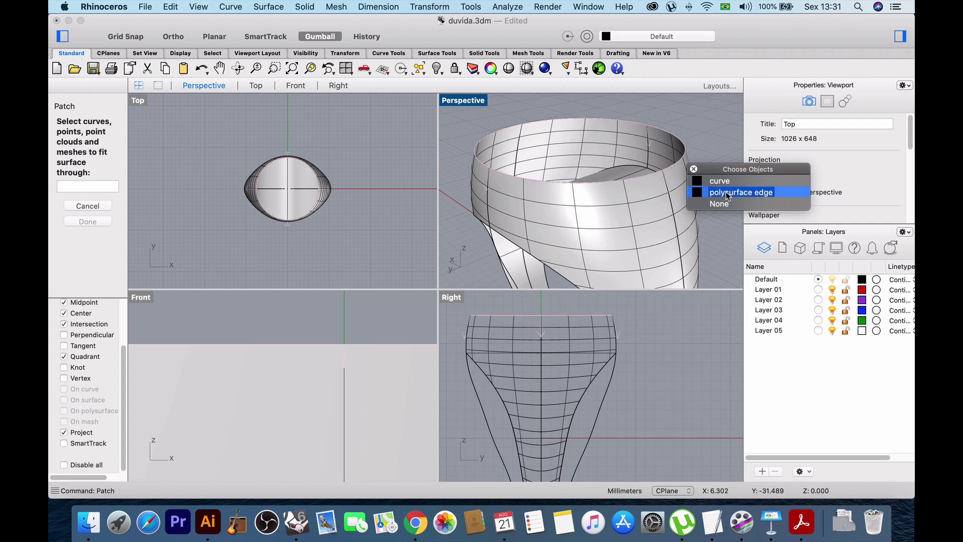
pyautogui.moveTo(732, 170); pyautogui.dragTo(299, 145)
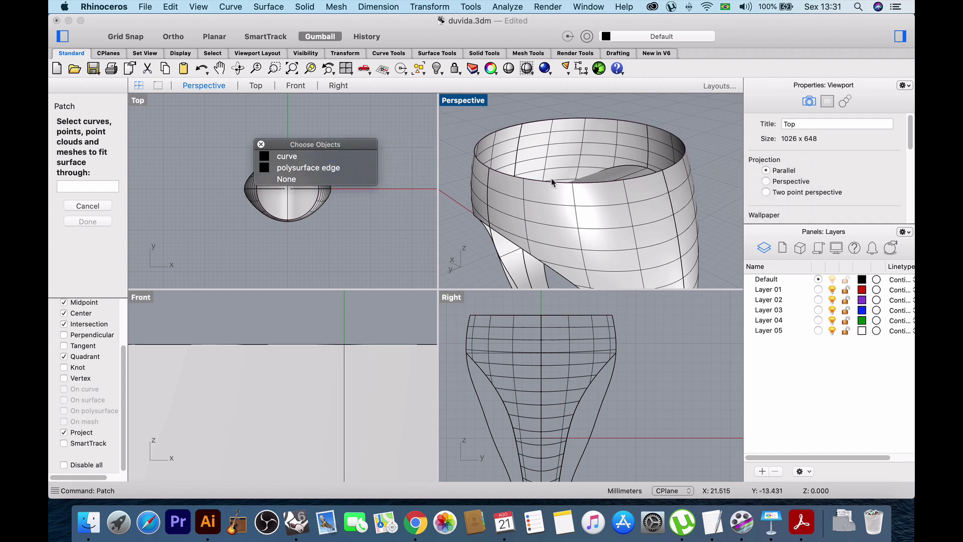
pyautogui.click(327, 169)
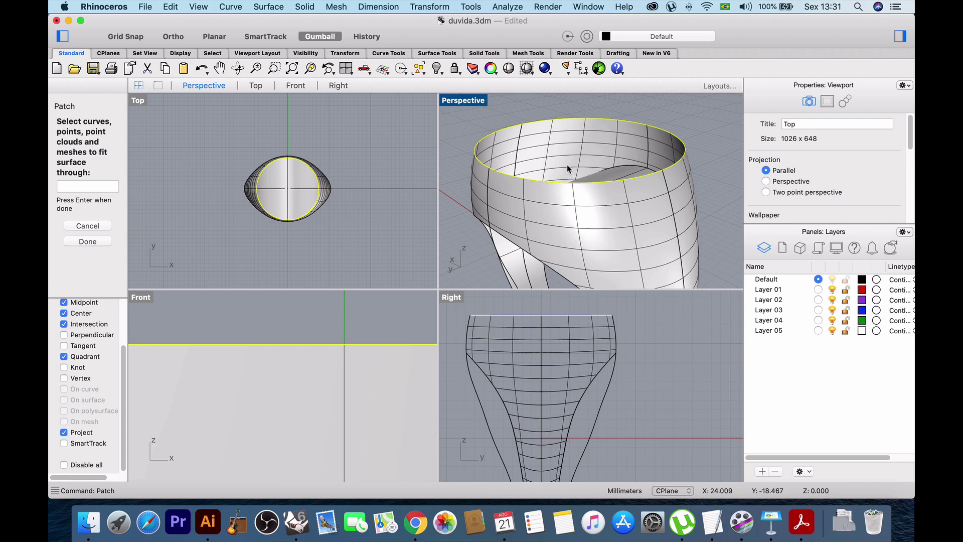
pyautogui.press('Return')
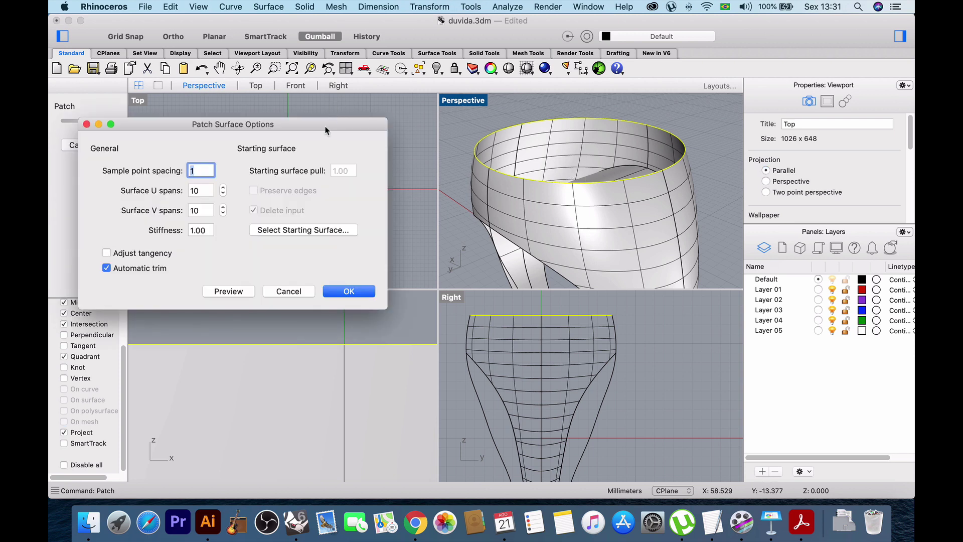
pyautogui.moveTo(323, 124); pyautogui.dragTo(312, 108)
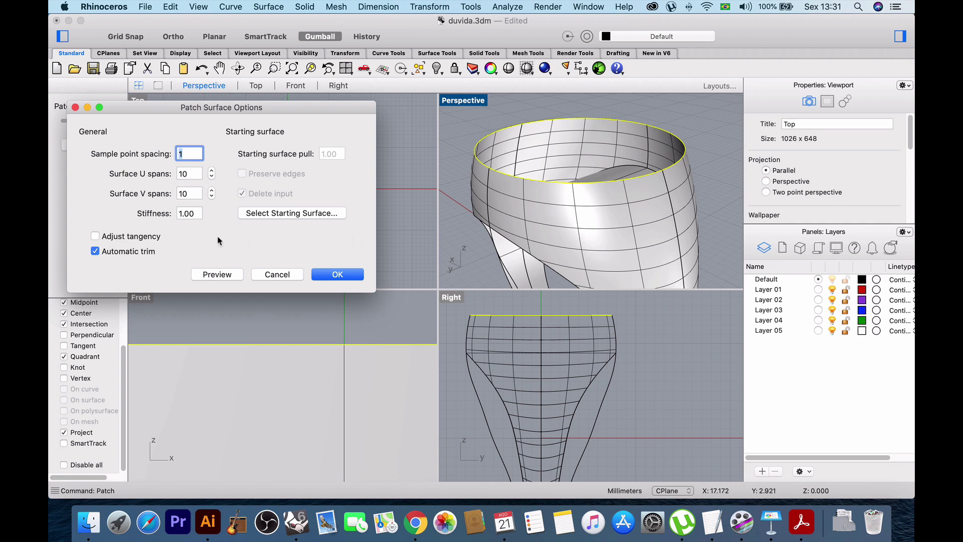
# Turn off Automatic trim for the patch and preview the untrimmed surface over the ring's top opening.
pyautogui.moveTo(556, 230)
pyautogui.mouseDown(button='right')
pyautogui.moveTo(559, 213)
pyautogui.moveTo(564, 226)
pyautogui.mouseUp(button='right')
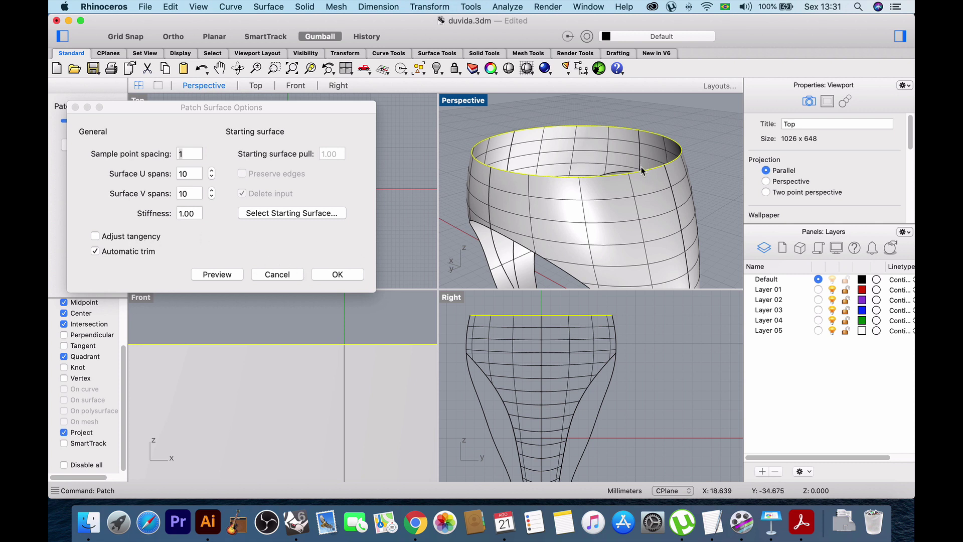
pyautogui.click(127, 253)
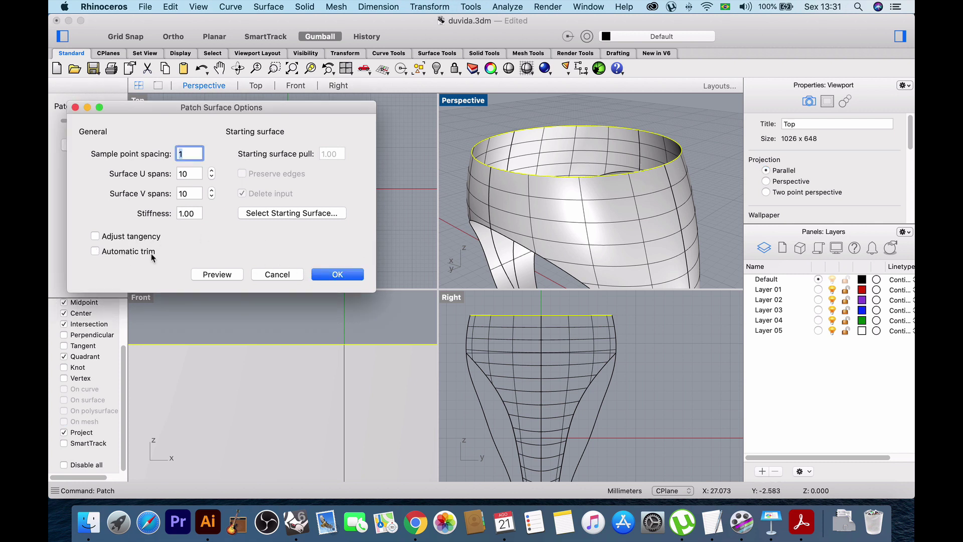
pyautogui.click(234, 276)
pyautogui.scroll(-5, 730, 172)
pyautogui.moveTo(722, 174); pyautogui.dragTo(587, 181, button='right')
pyautogui.scroll(7, 587, 181)
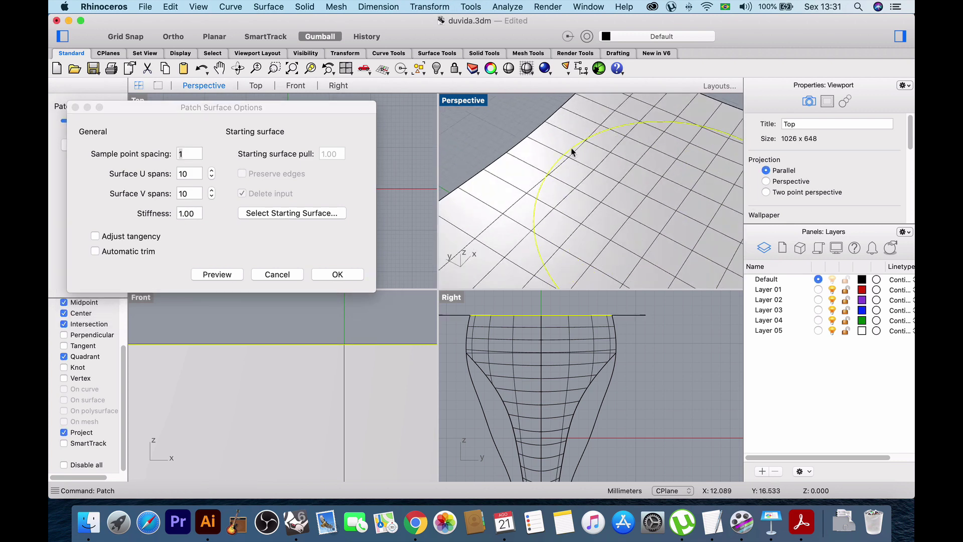
# Turn Automatic trim back on and preview the trimmed patch from several angles.
pyautogui.click(136, 252)
pyautogui.click(202, 276)
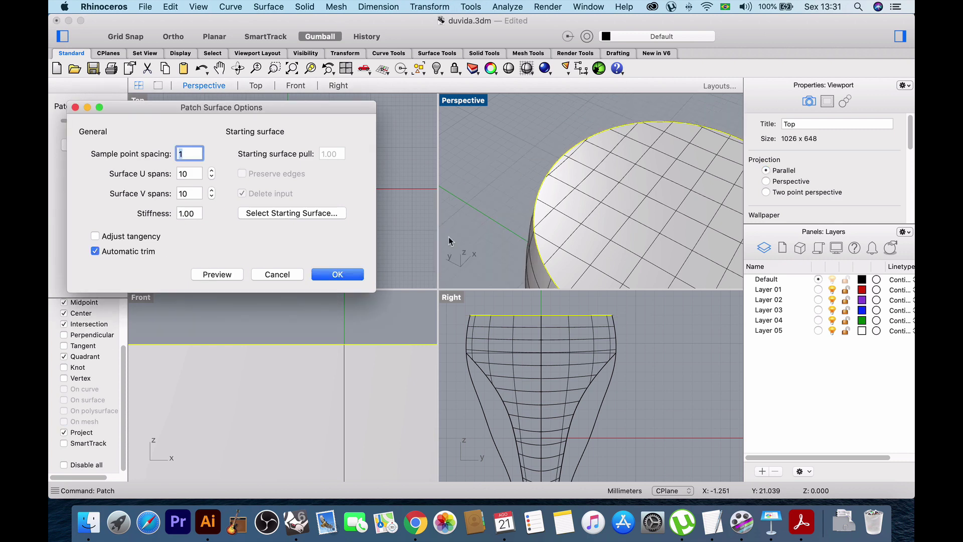
pyautogui.scroll(-6, 580, 204)
pyautogui.moveTo(581, 203); pyautogui.dragTo(522, 197, button='right')
pyautogui.scroll(5, 522, 169)
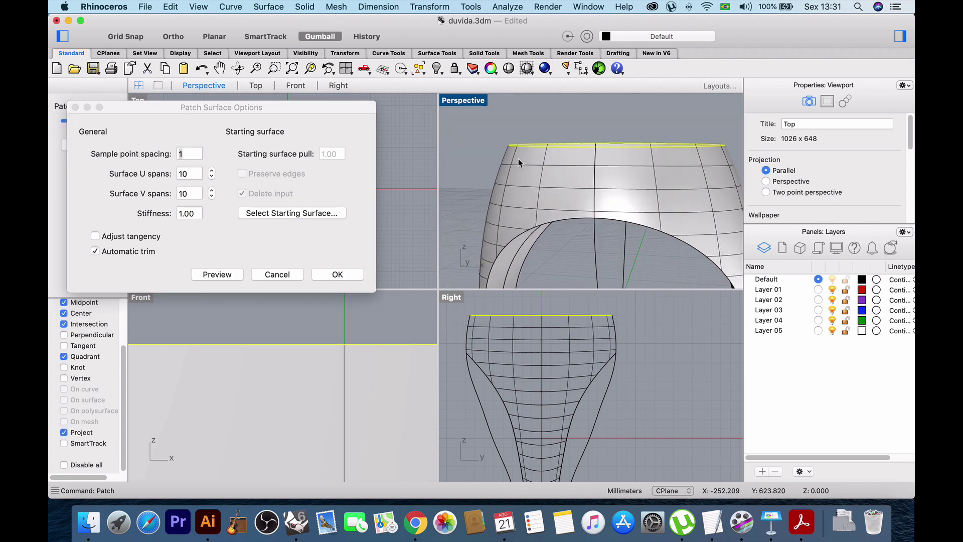
pyautogui.moveTo(519, 162); pyautogui.dragTo(479, 197, button='right')
pyautogui.scroll(-5, 547, 179)
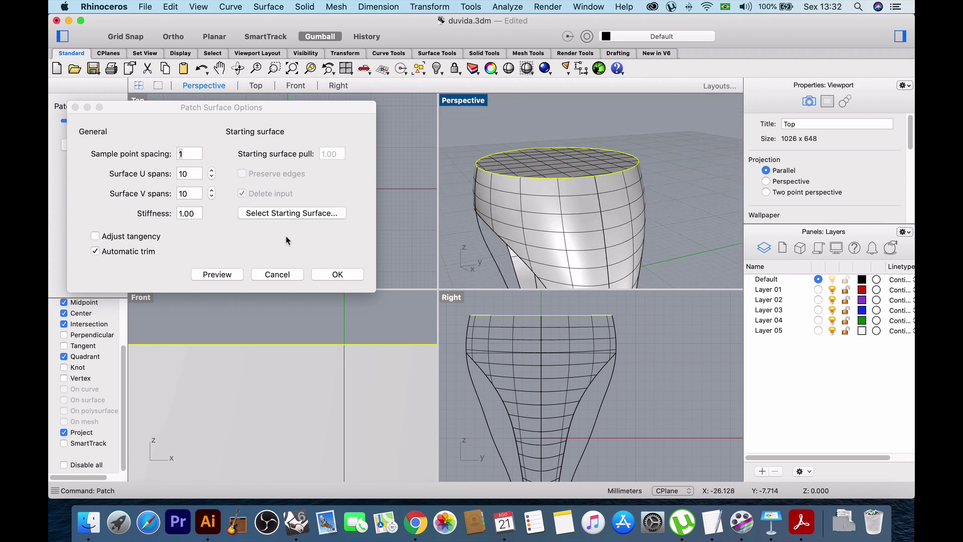
# Enable Adjust tangency for the patch and preview its shape over the ring's top opening.
pyautogui.click(134, 240)
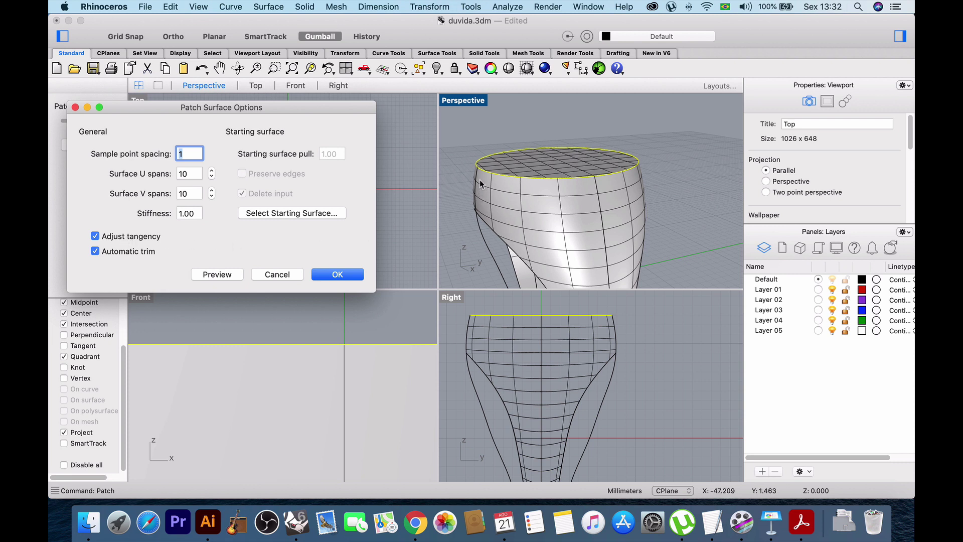
pyautogui.click(218, 274)
pyautogui.moveTo(518, 240); pyautogui.dragTo(593, 242, button='right')
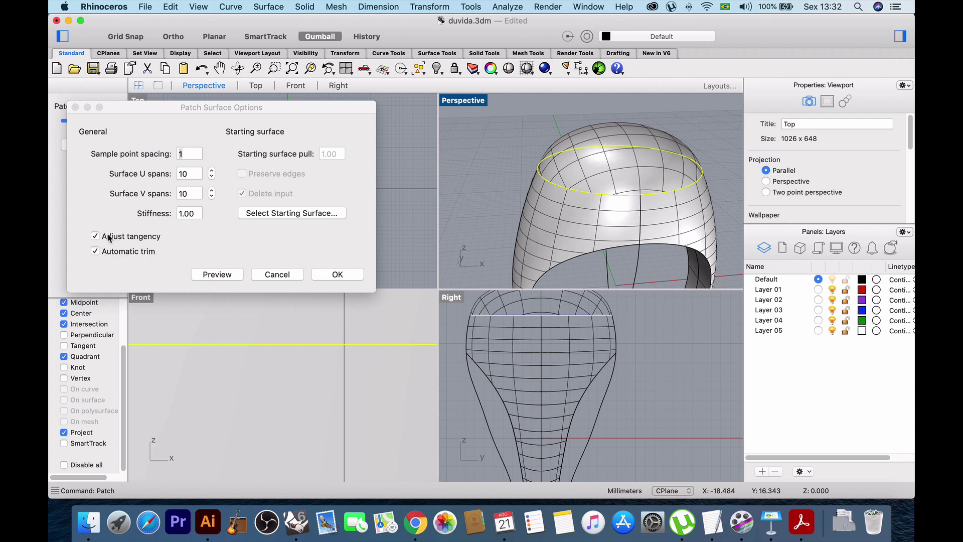
# Disable Adjust tangency and preview the patch over the top opening again.
pyautogui.click(110, 238)
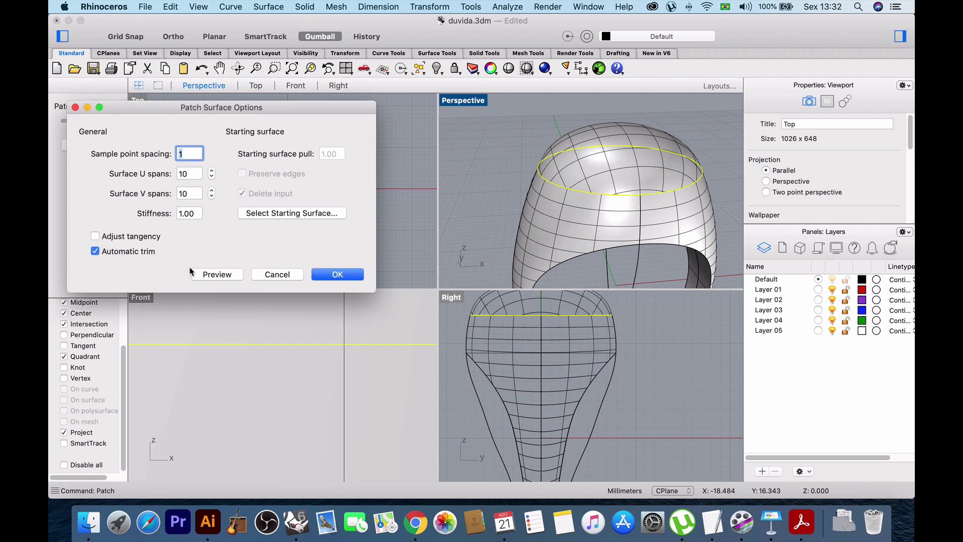
pyautogui.click(204, 275)
pyautogui.moveTo(584, 232); pyautogui.dragTo(551, 221, button='right')
pyautogui.click(138, 178)
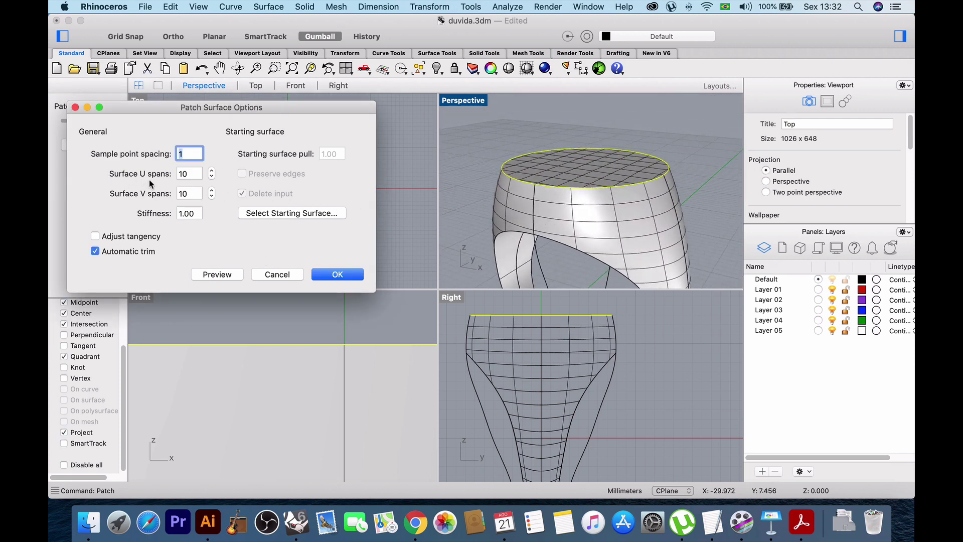
pyautogui.scroll(-8, 654, 181)
pyautogui.moveTo(655, 182); pyautogui.dragTo(641, 142, button='right')
pyautogui.scroll(8, 636, 186)
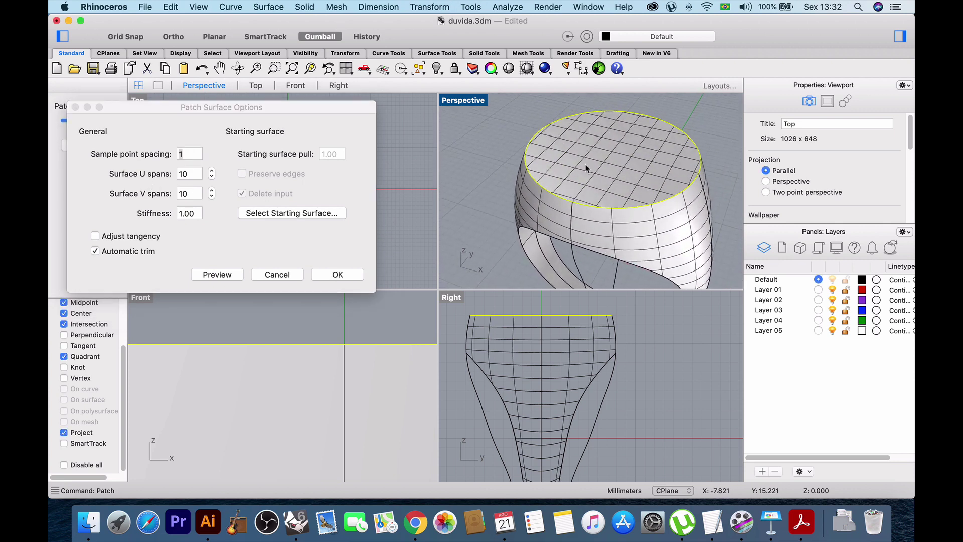
# Set the patch's surface U and V spans to 1, preview it and create the surface.
pyautogui.doubleClick(212, 176)
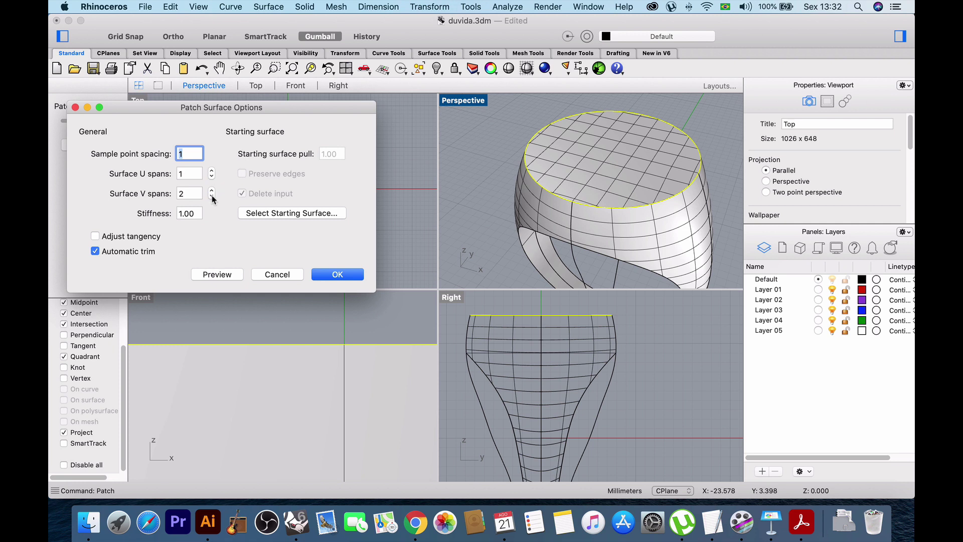
pyautogui.click(224, 276)
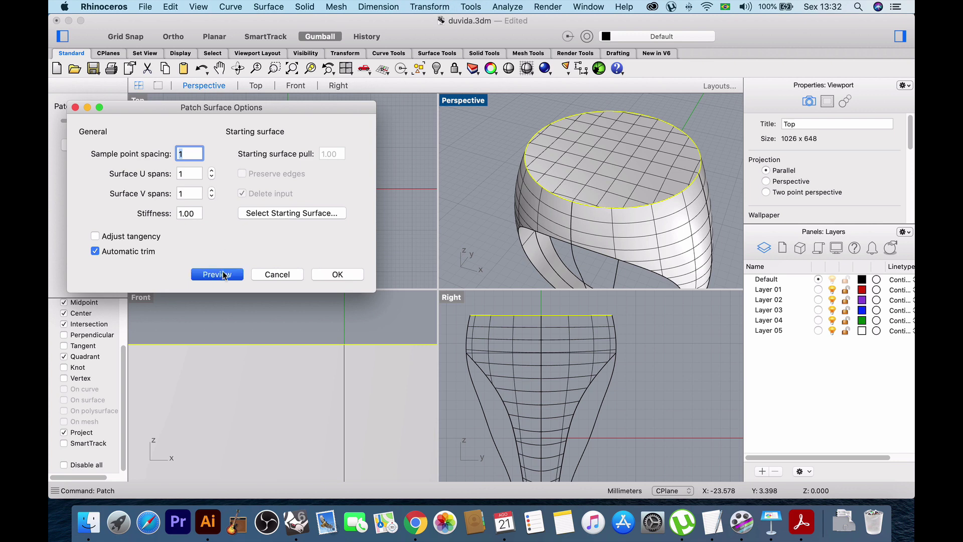
pyautogui.moveTo(618, 215); pyautogui.dragTo(527, 206, button='right')
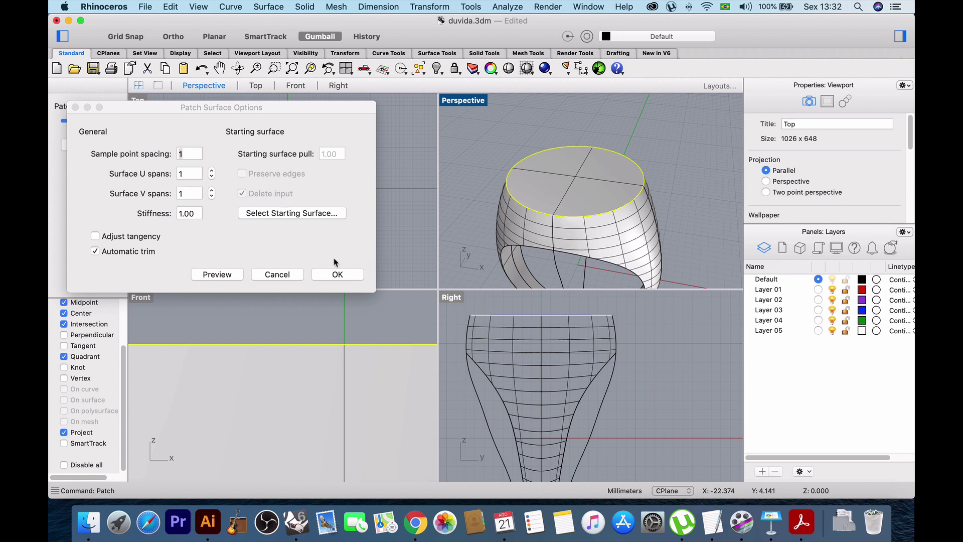
pyautogui.click(344, 280)
# Join the patch surface with the ring's polysurface.
pyautogui.click(595, 194)
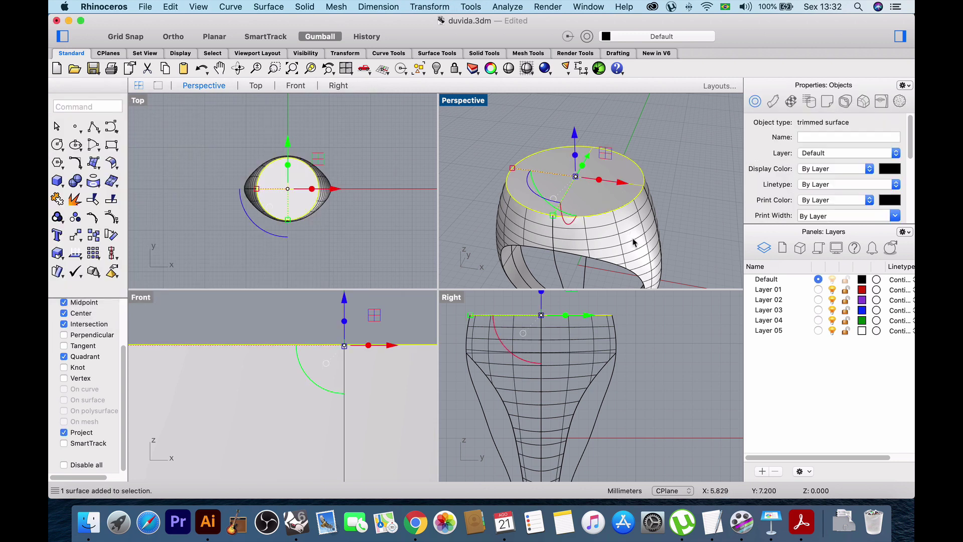
pyautogui.keyDown('shift'); pyautogui.click(636, 250); pyautogui.keyUp('shift')
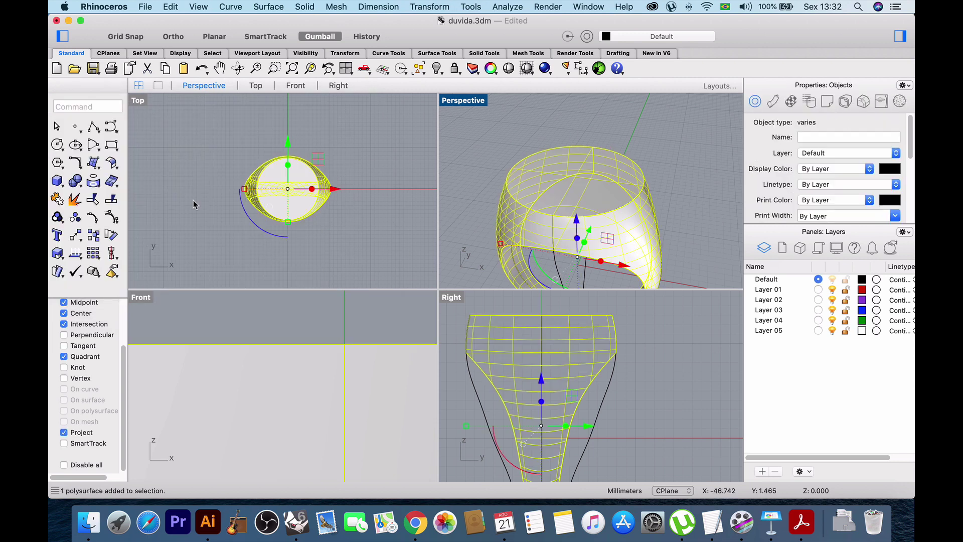
pyautogui.click(58, 200)
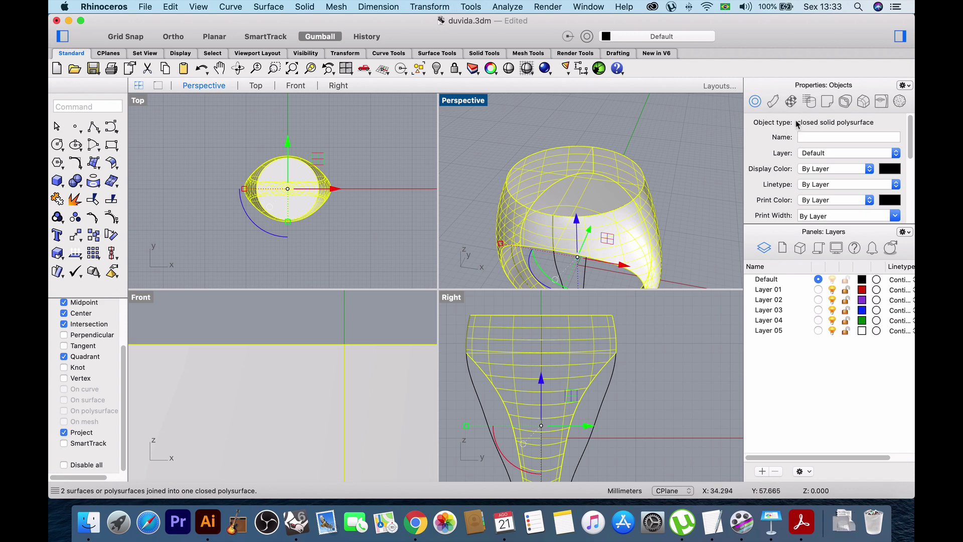
pyautogui.click(727, 156)
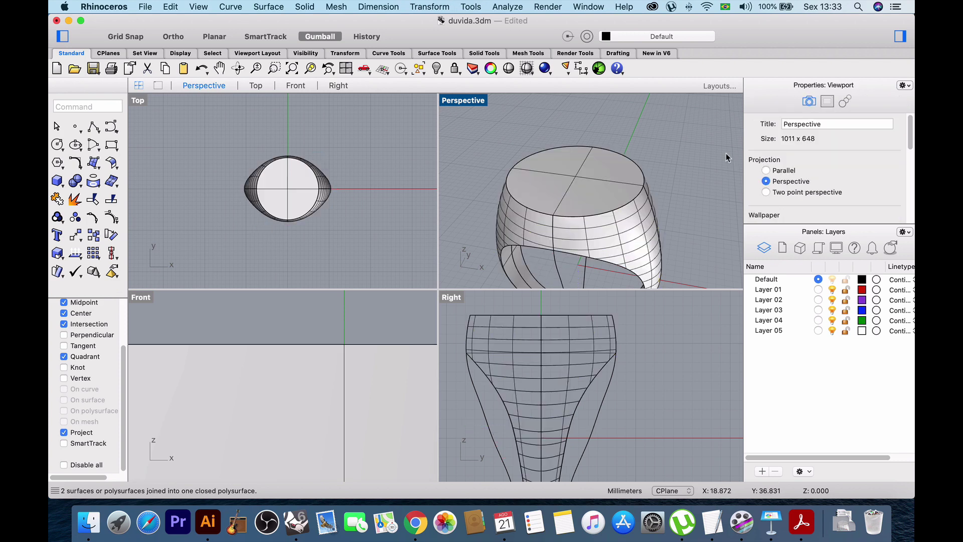
# Inspect the closed top of the ring, and undo both the join and the patch.
pyautogui.moveTo(589, 198); pyautogui.dragTo(528, 221, button='right')
pyautogui.scroll(4, 538, 173)
pyautogui.scroll(-3, 544, 171)
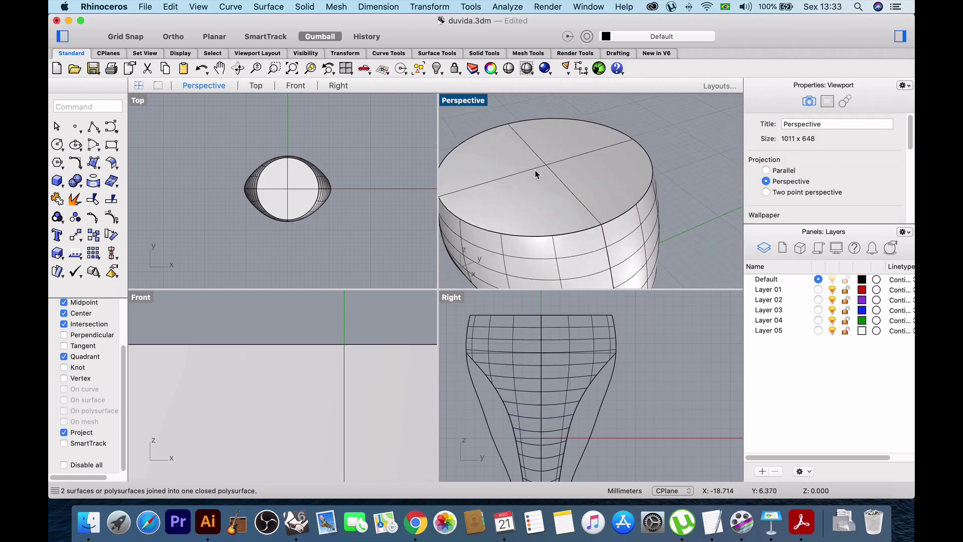
pyautogui.moveTo(551, 172); pyautogui.dragTo(566, 231, button='right')
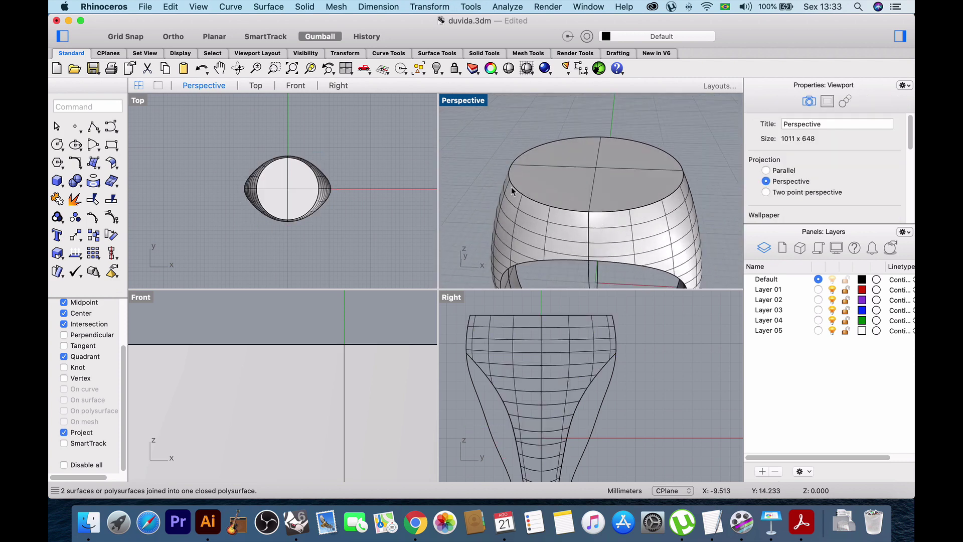
pyautogui.press('super+z')
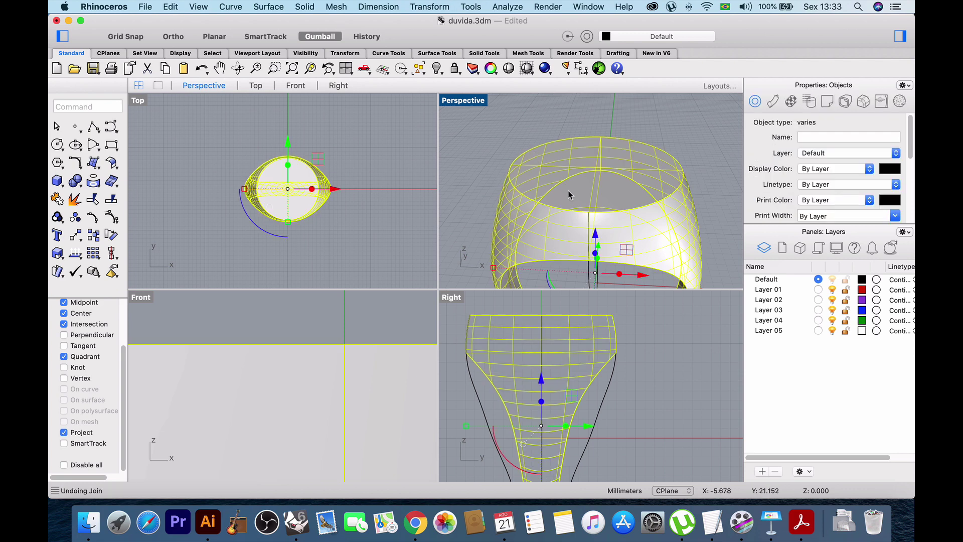
pyautogui.press('super+z')
pyautogui.press('super+z')
pyautogui.click(492, 121)
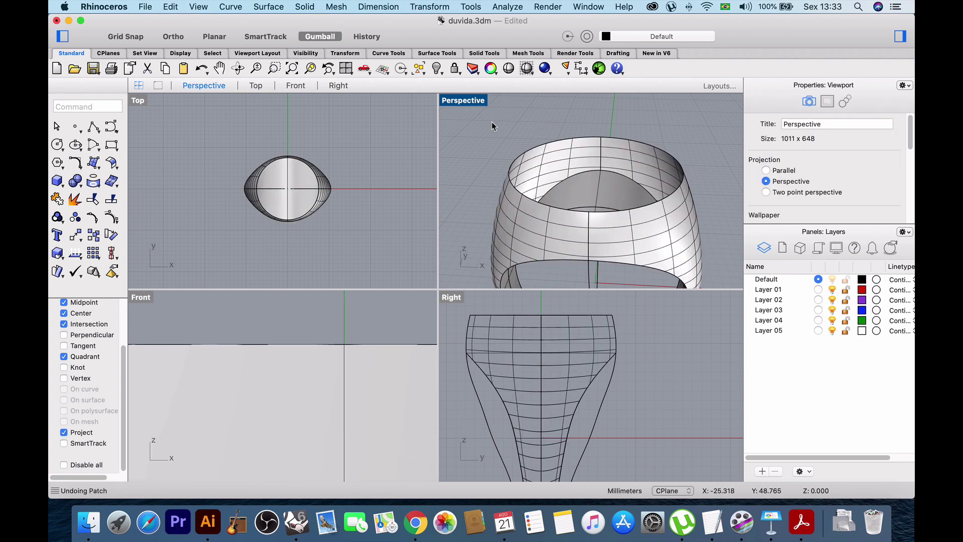
# Create an automatically trimmed Patch surface from the polysurface edge around the ring's top opening, raising its U and V spans above 1.
pyautogui.write('Patch')
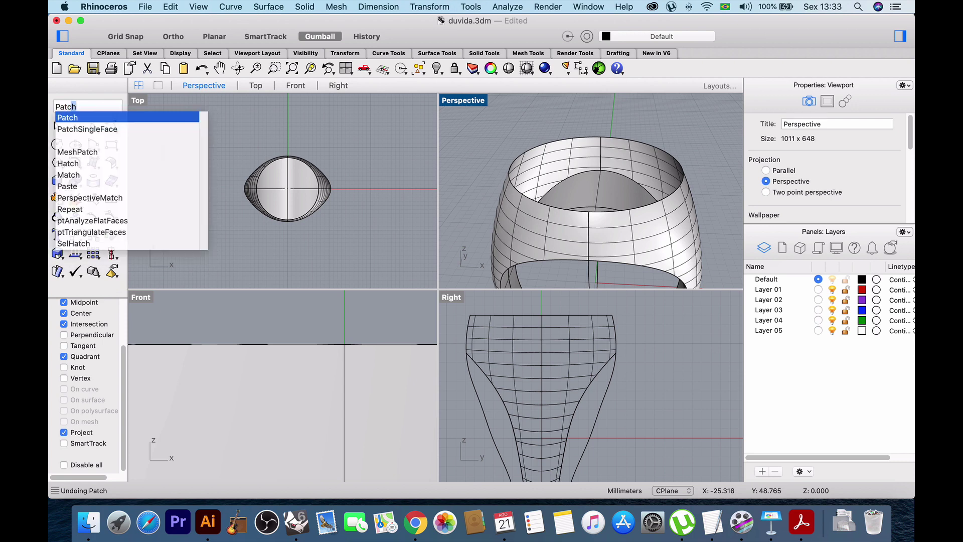
pyautogui.press('Return')
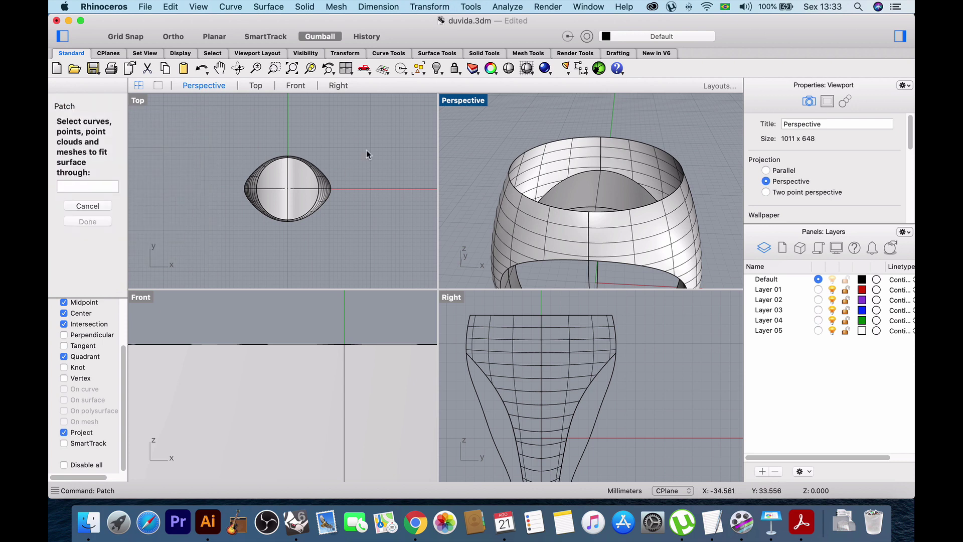
pyautogui.click(631, 135)
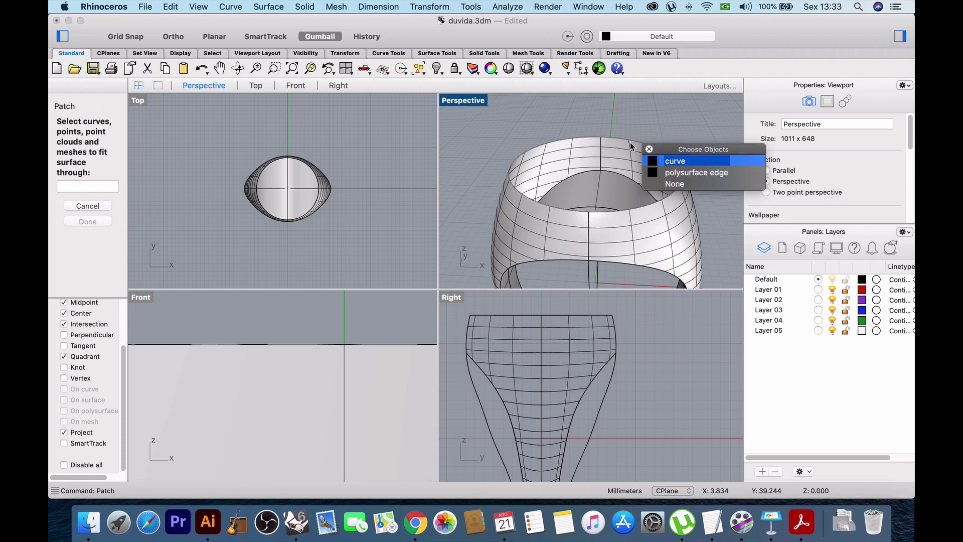
pyautogui.click(693, 174)
pyautogui.press('Return')
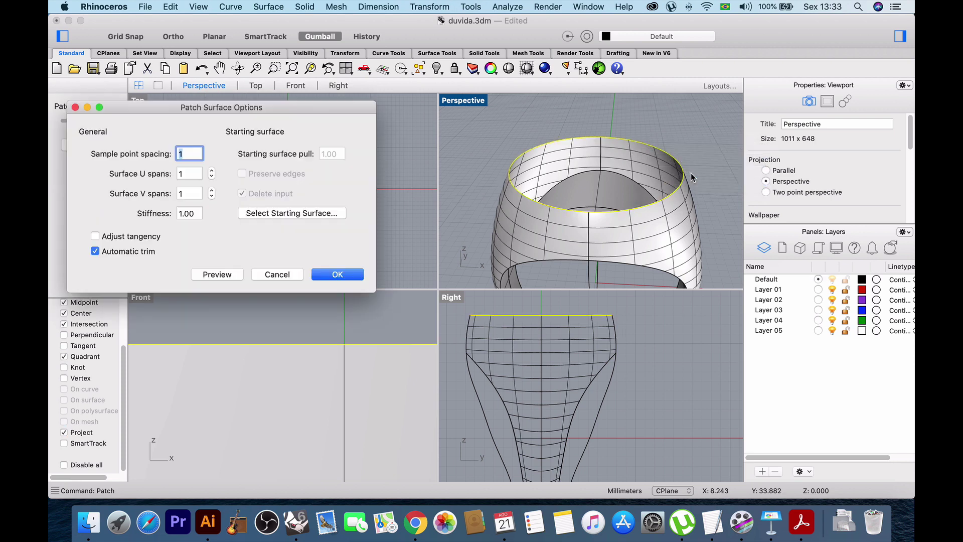
pyautogui.click(211, 171)
pyautogui.click(211, 171)
pyautogui.click(212, 171)
pyautogui.click(347, 276)
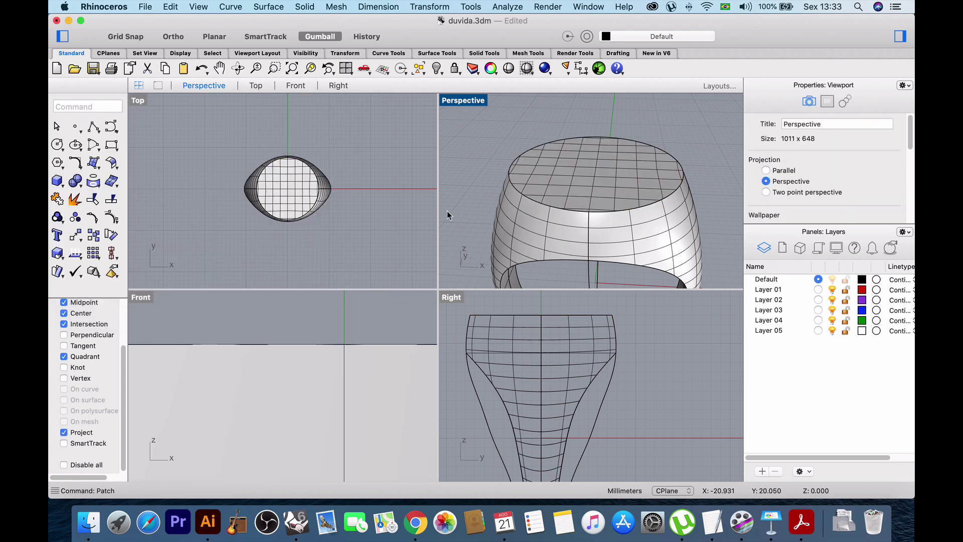
# Join the newly created multi-span patch surface with the ring's polysurface.
pyautogui.scroll(8, 600, 169)
pyautogui.click(600, 170)
pyautogui.scroll(-10, 600, 170)
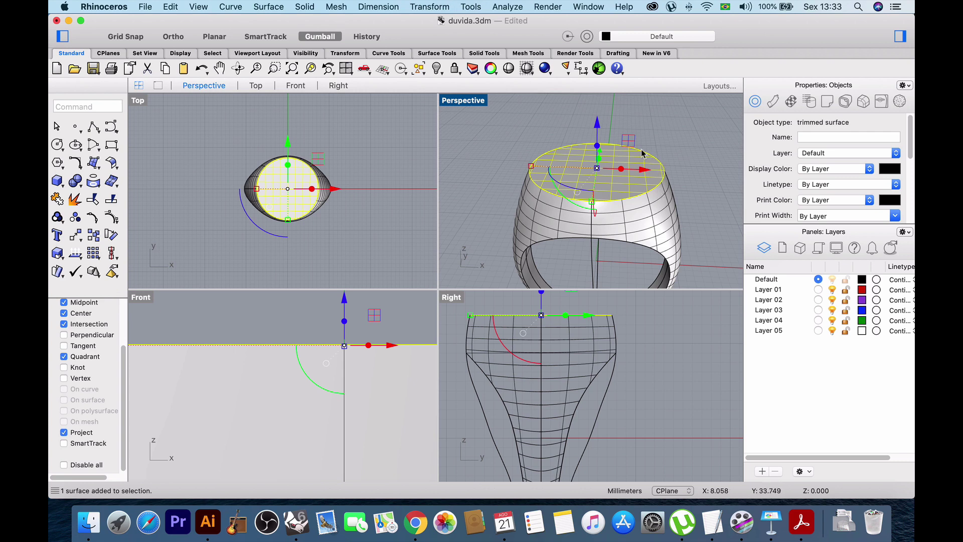
pyautogui.keyDown('shift'); pyautogui.click(648, 221); pyautogui.keyUp('shift')
pyautogui.write('join')
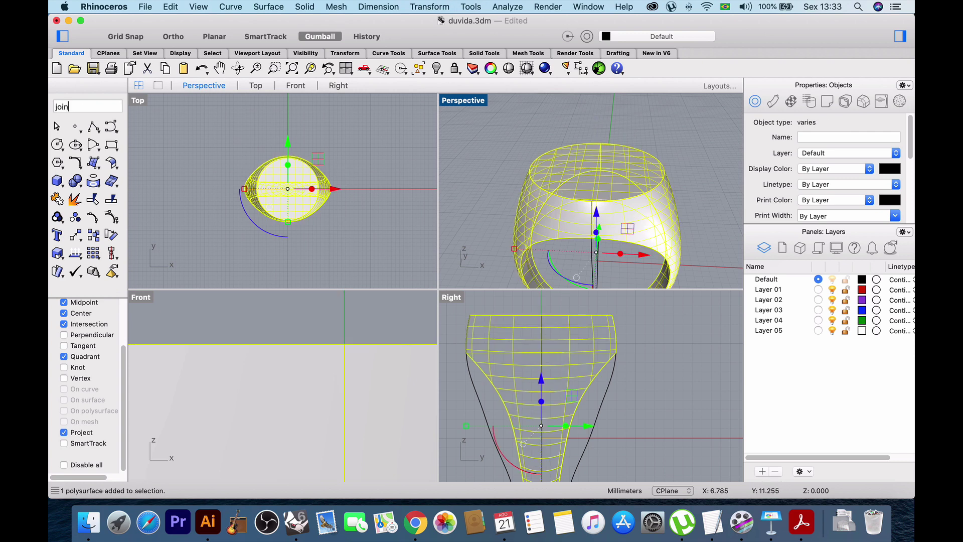
pyautogui.press('Return')
pyautogui.click(504, 173)
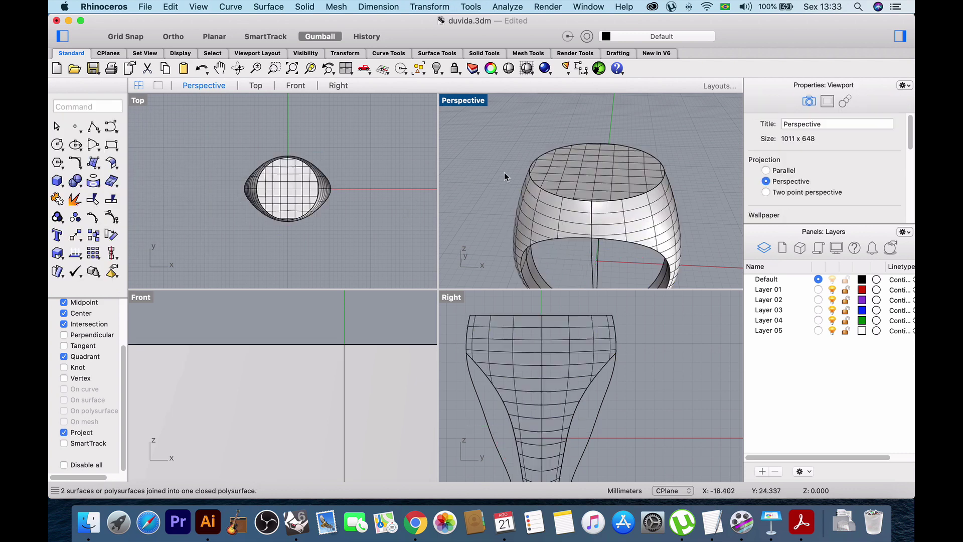
pyautogui.scroll(-3, 504, 172)
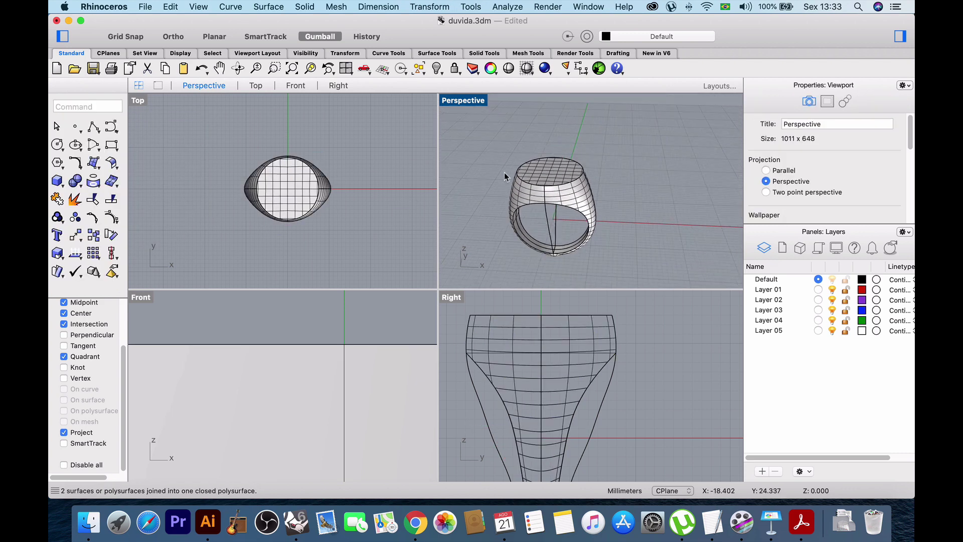
# Undo the join and the patch that closed the ring's top opening.
pyautogui.click(556, 183)
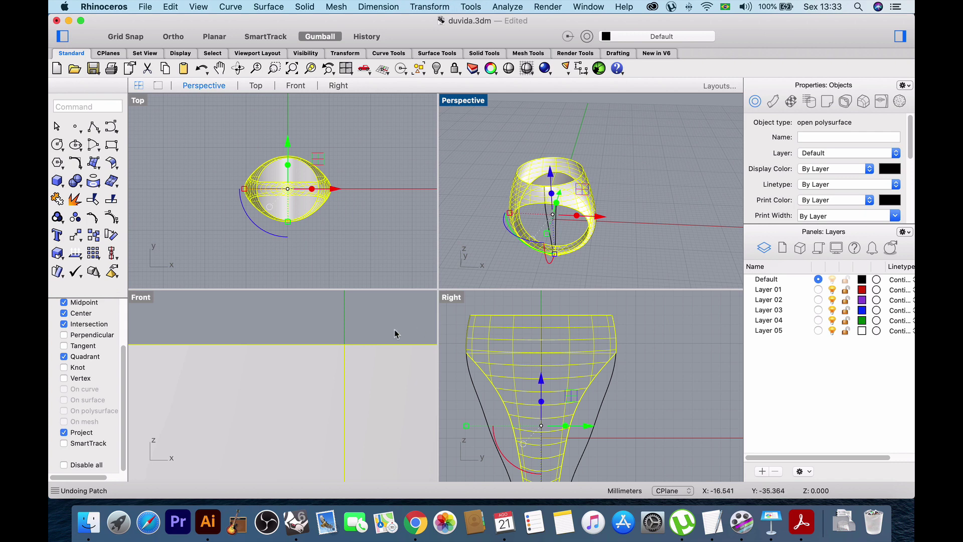
pyautogui.click(342, 313)
pyautogui.press('super+z')
# Delete the ring's open polysurface, keeping only its construction curves.
pyautogui.scroll(-3, 301, 303)
pyautogui.click(558, 200)
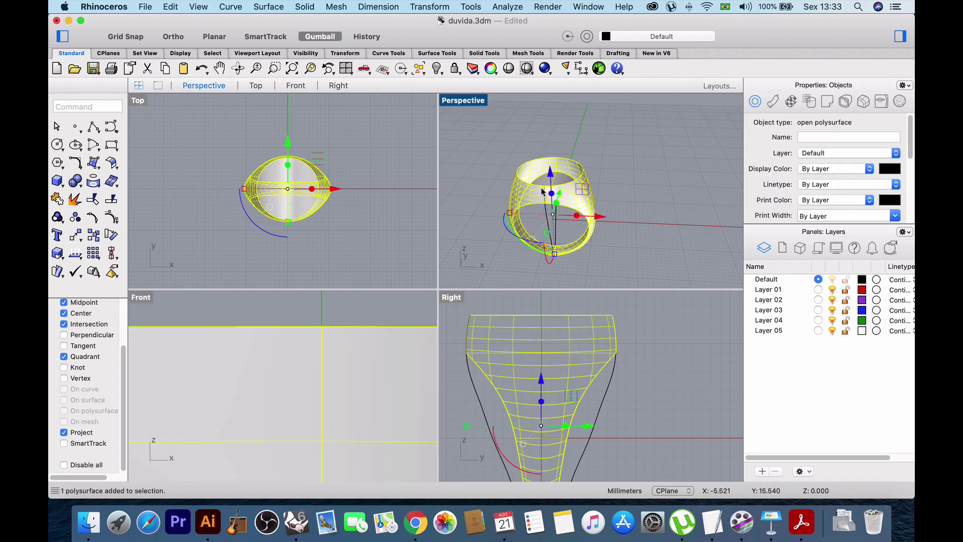
pyautogui.scroll(5, 541, 190)
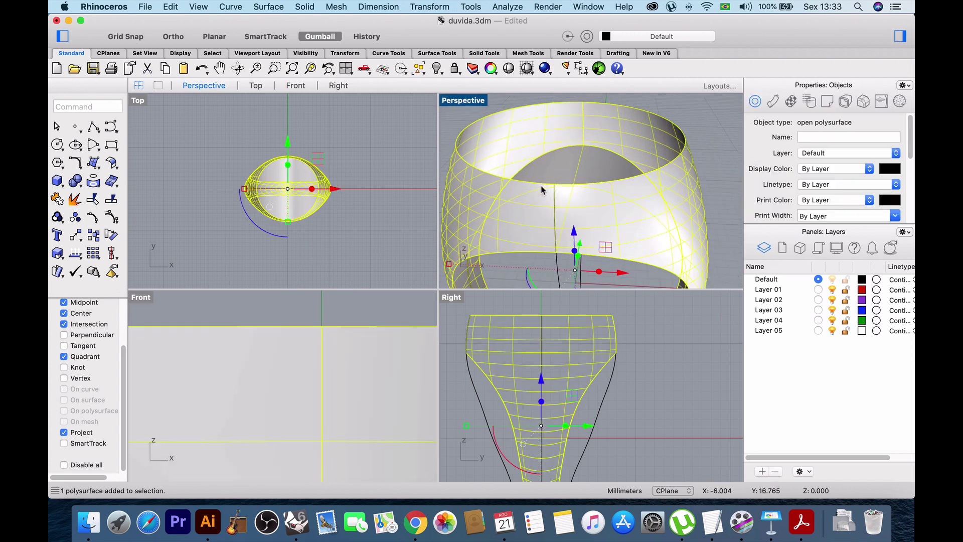
pyautogui.press('Delete')
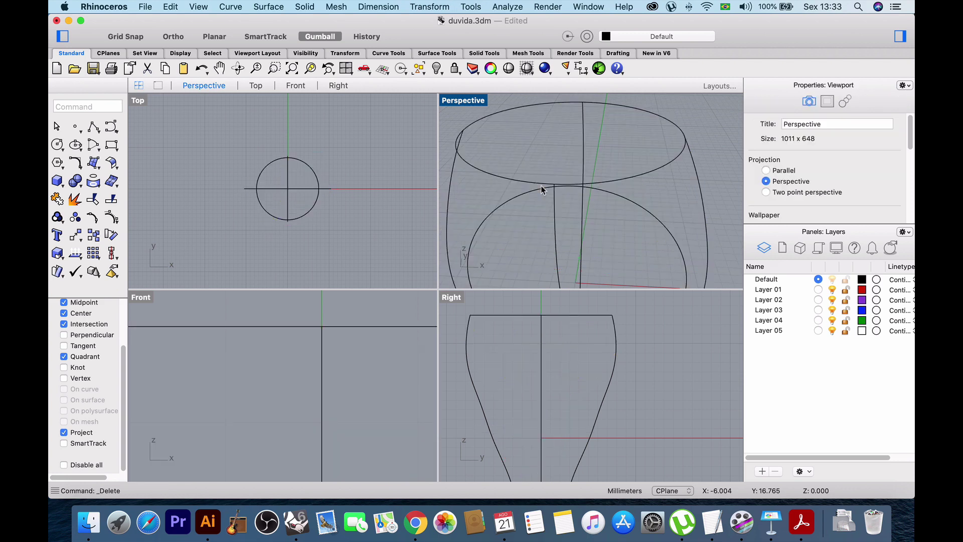
# Examine in an enlarged Perspective view whether the upper ends of the ring's profile curves touch the top circle.
pyautogui.moveTo(614, 181); pyautogui.dragTo(610, 175, button='right')
pyautogui.doubleClick(460, 100)
pyautogui.scroll(5, 502, 135)
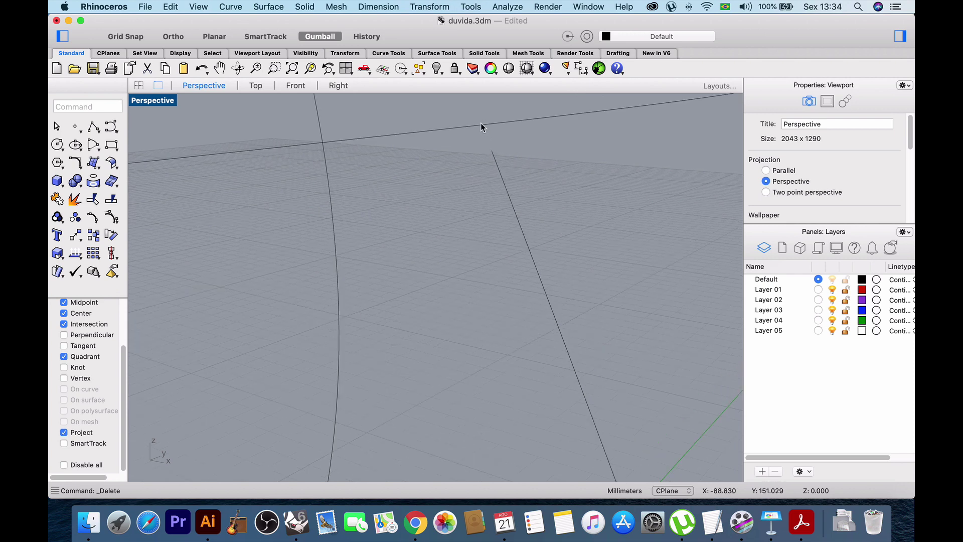
pyautogui.scroll(-4, 509, 157)
pyautogui.scroll(-2, 511, 162)
pyautogui.scroll(5, 361, 181)
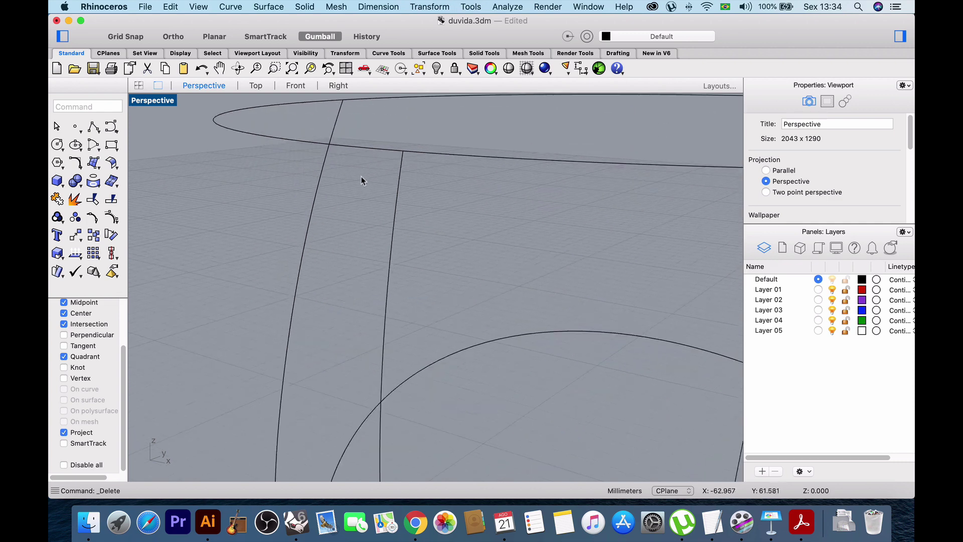
pyautogui.scroll(3, 426, 159)
pyautogui.scroll(-4, 425, 158)
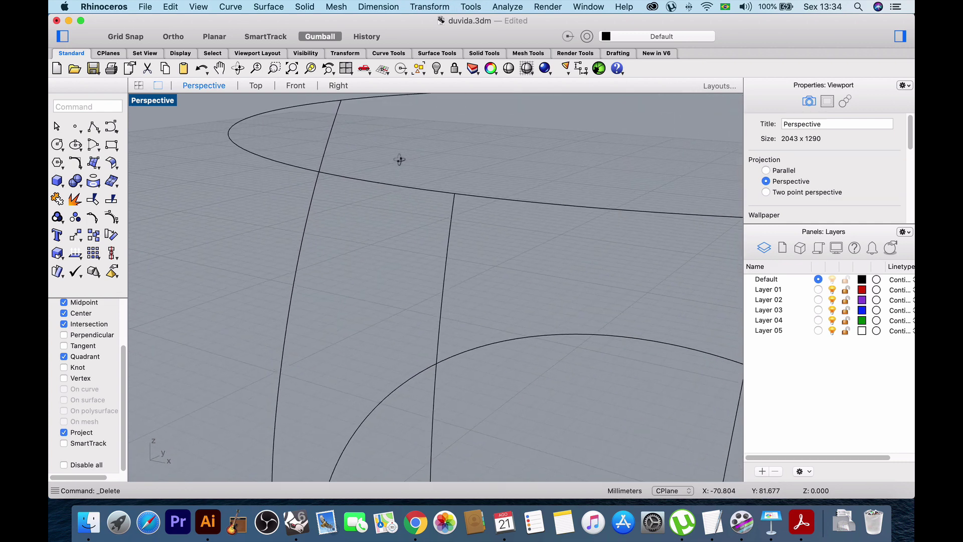
pyautogui.scroll(6, 401, 200)
pyautogui.scroll(-5, 399, 201)
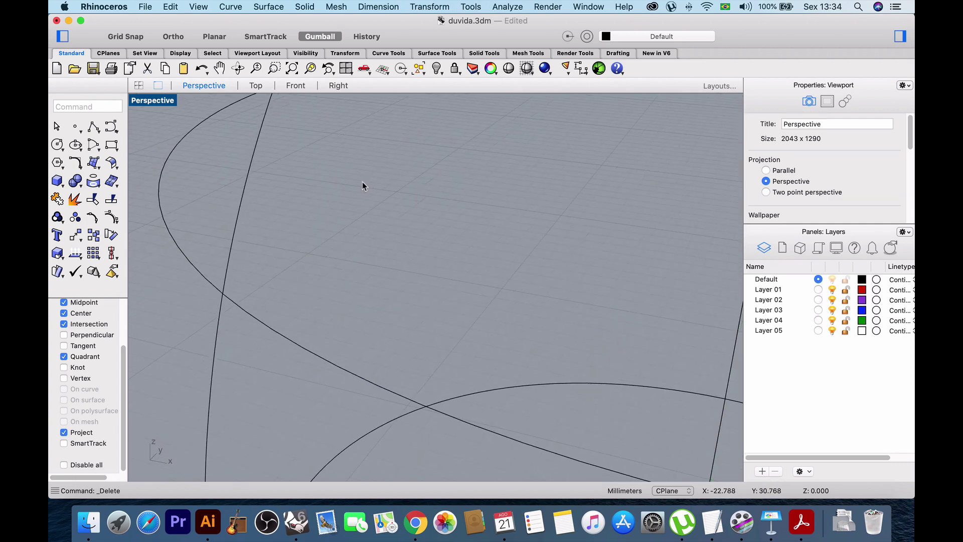
pyautogui.scroll(4, 323, 143)
pyautogui.click(323, 156)
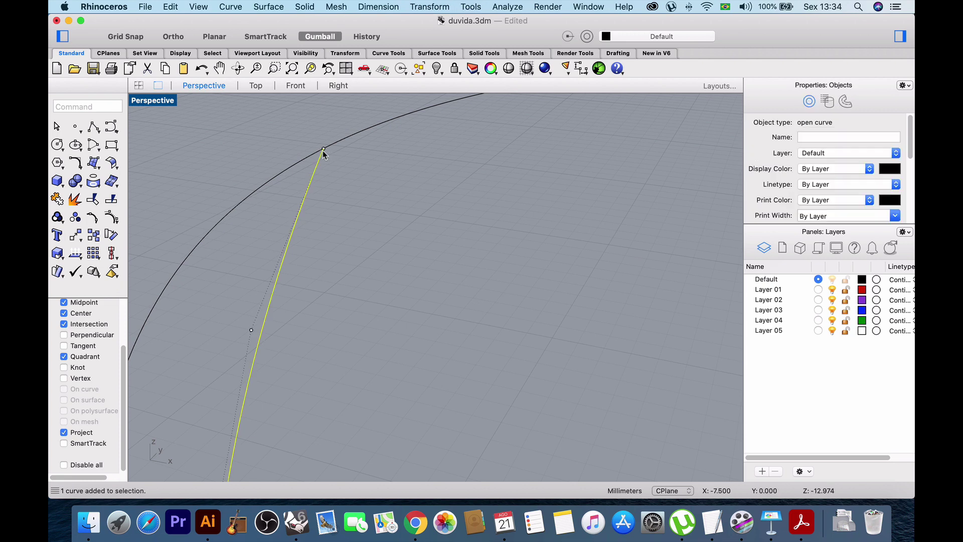
pyautogui.scroll(4, 325, 155)
pyautogui.scroll(-5, 362, 157)
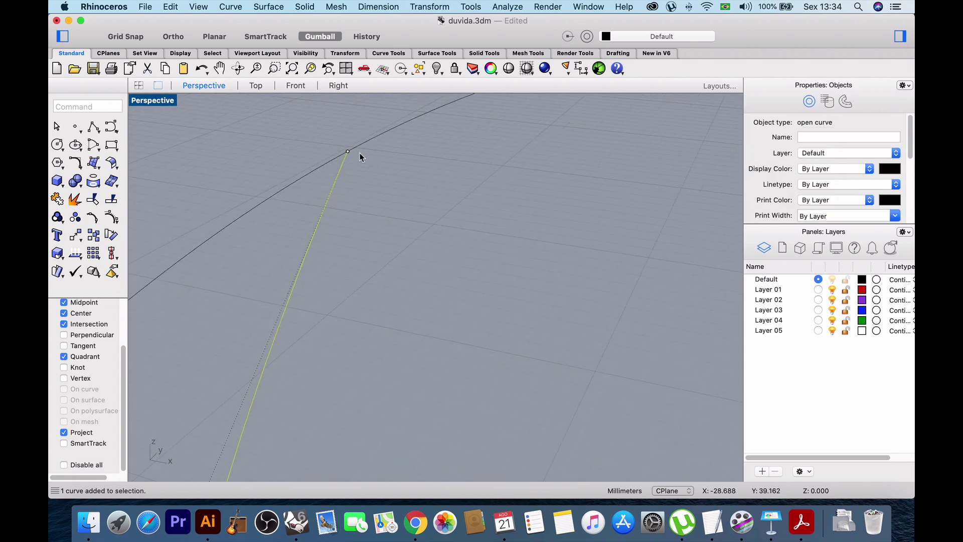
pyautogui.scroll(5, 622, 122)
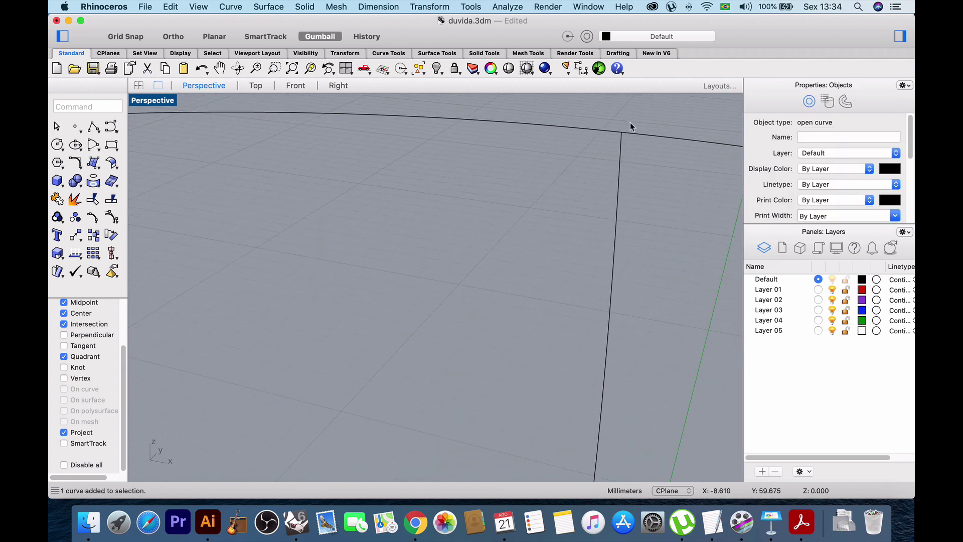
pyautogui.scroll(-5, 587, 129)
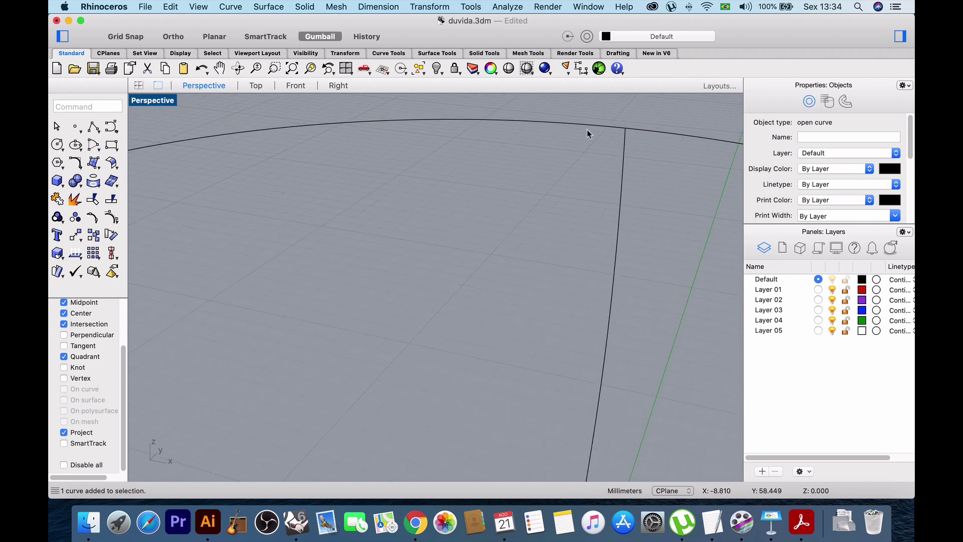
# Check the outer profile curves' lower ends against the centre line in the Front view, and delete the right-hand outer curve.
pyautogui.doubleClick(160, 101)
pyautogui.scroll(-5, 360, 343)
pyautogui.moveTo(358, 343); pyautogui.dragTo(317, 341, button='right')
pyautogui.scroll(-5, 321, 382)
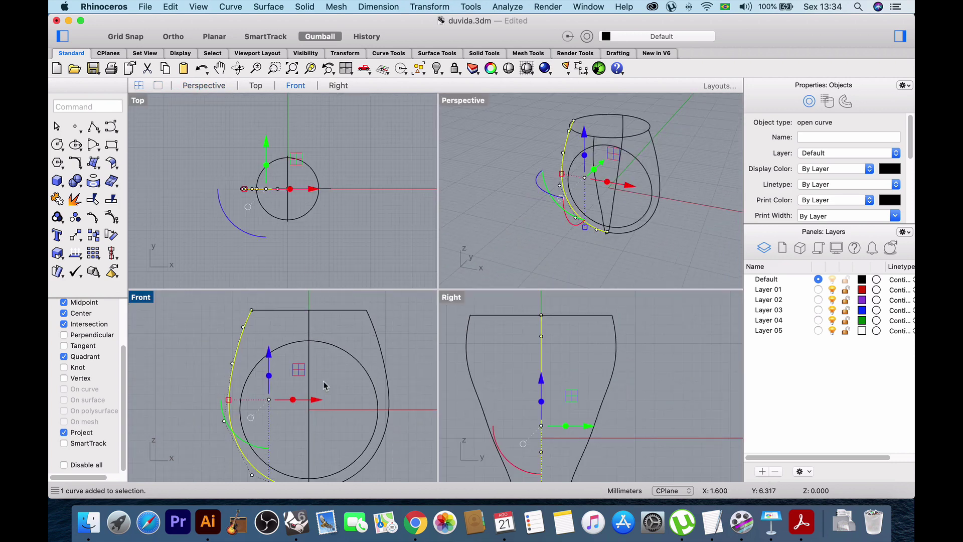
pyautogui.scroll(8, 306, 411)
pyautogui.scroll(10, 289, 441)
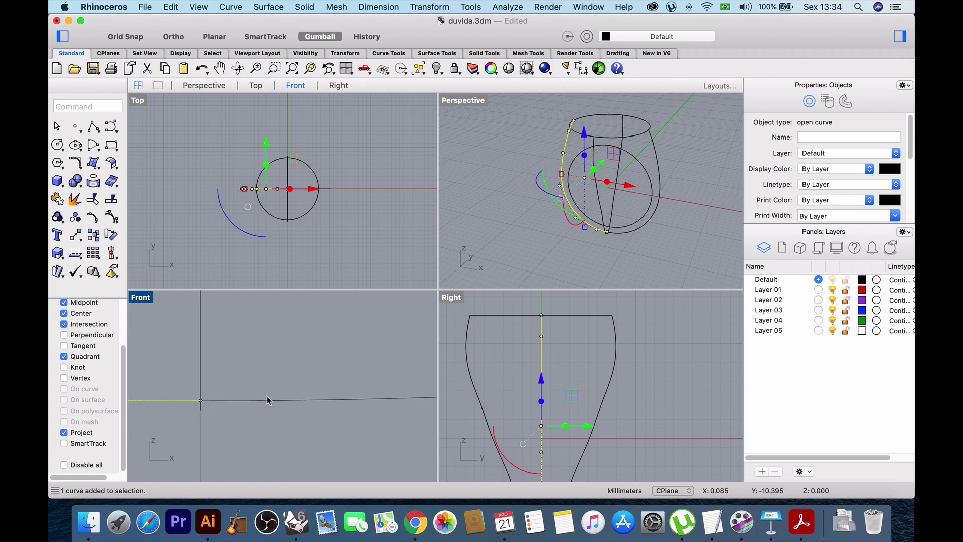
pyautogui.click(269, 401)
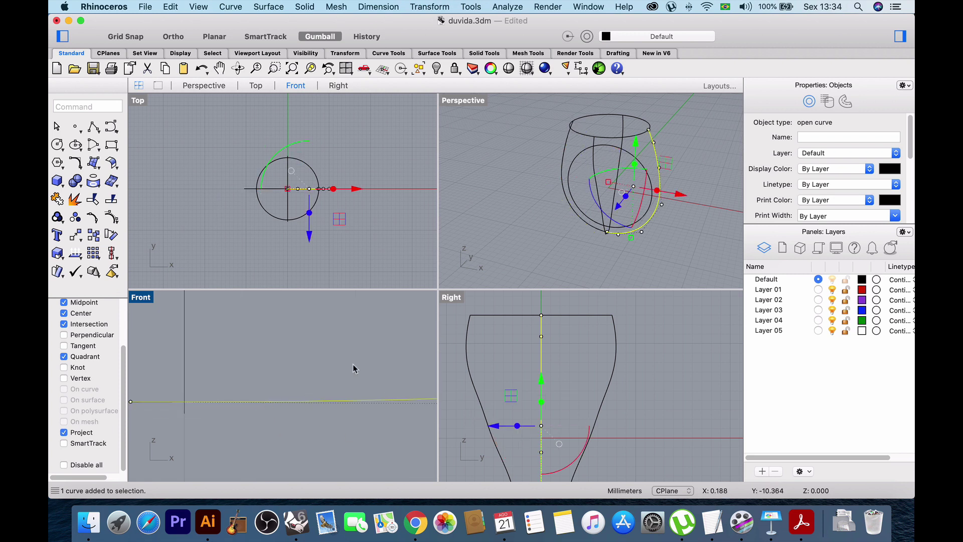
pyautogui.scroll(-5, 304, 364)
pyautogui.scroll(8, 258, 379)
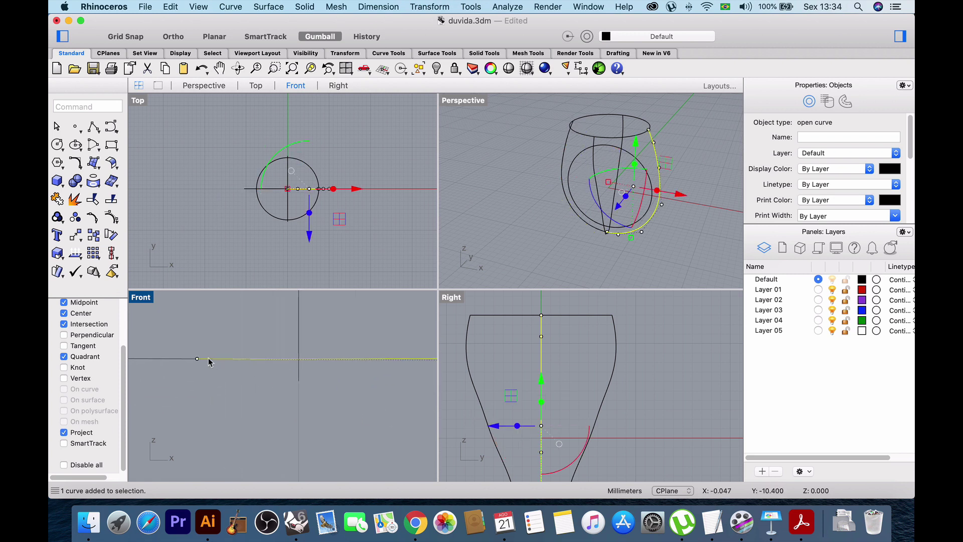
pyautogui.scroll(-5, 173, 337)
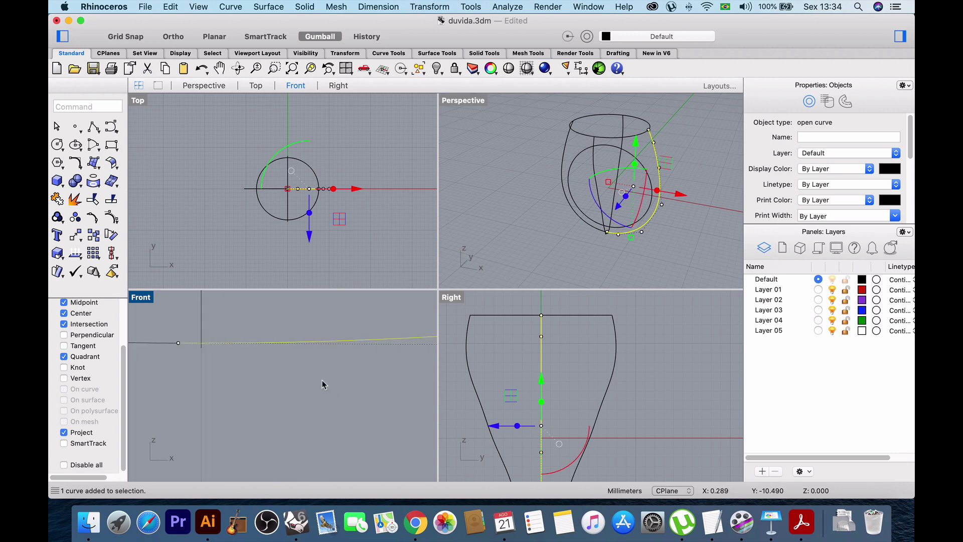
pyautogui.press('Delete')
# Examine how the left outer profile curve's lower endpoint meets the side profile at the ring's base.
pyautogui.click(168, 343)
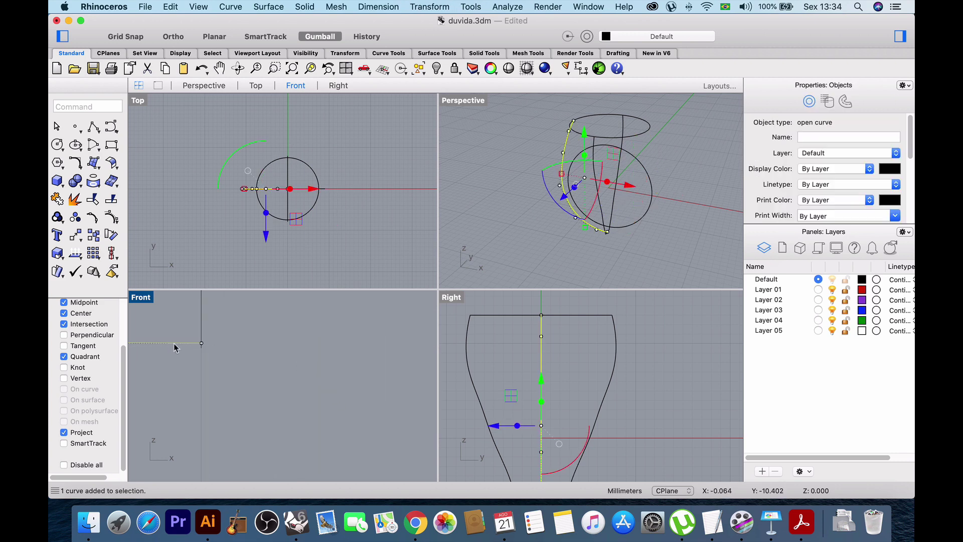
pyautogui.scroll(10, 199, 342)
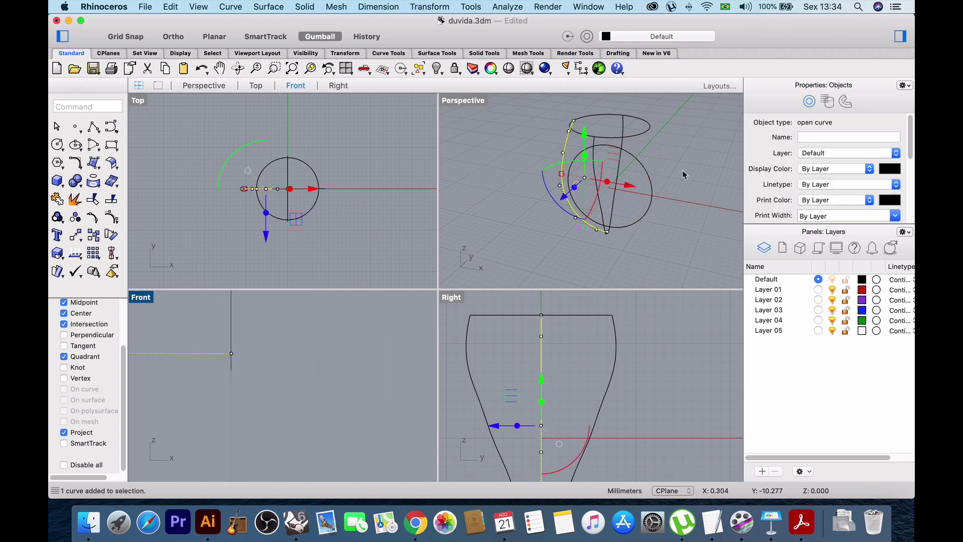
pyautogui.moveTo(646, 215); pyautogui.dragTo(601, 184, button='right')
pyautogui.scroll(-5, 604, 201)
pyautogui.scroll(8, 593, 206)
pyautogui.scroll(10, 592, 206)
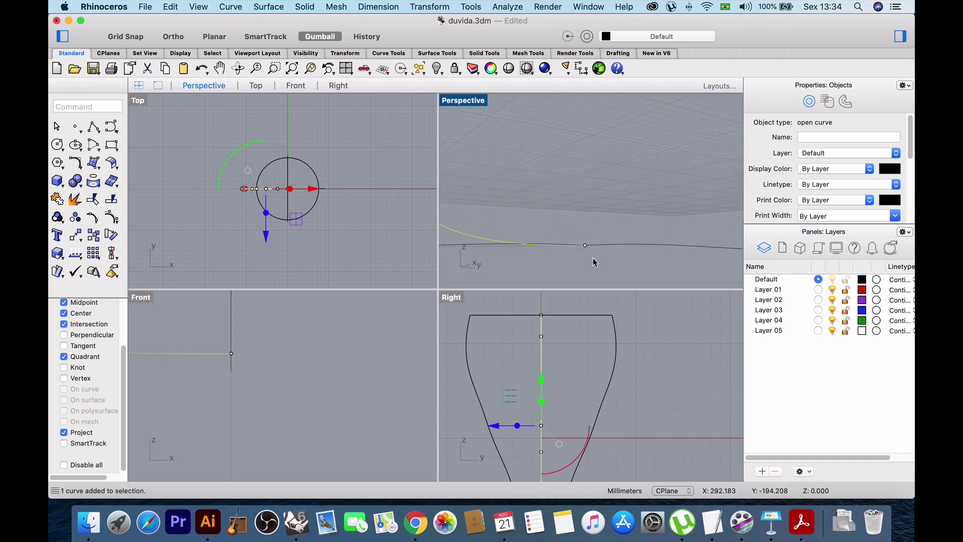
pyautogui.click(577, 225)
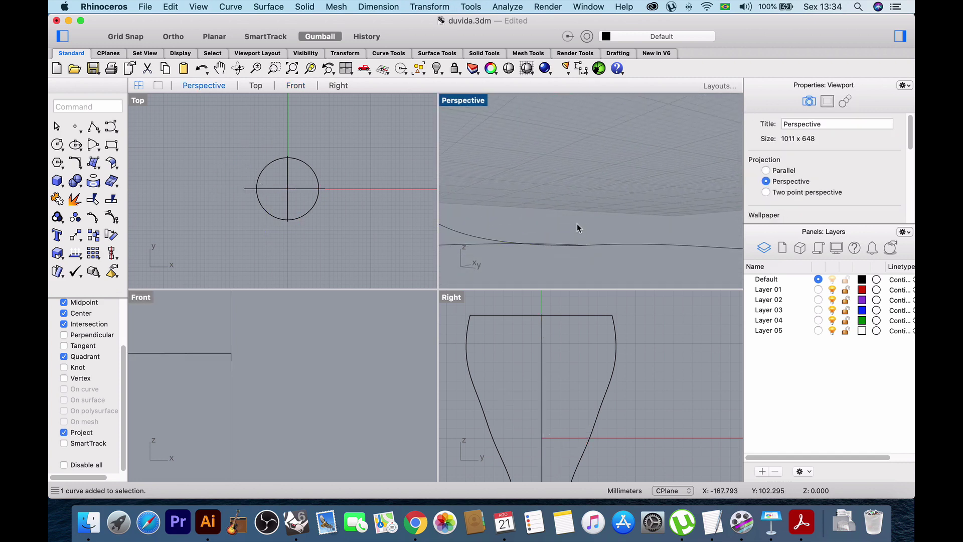
# Mirror a copy of the left outer profile curve across the vertical axis through the origin in the Front view.
pyautogui.click(475, 201)
pyautogui.scroll(-10, 203, 372)
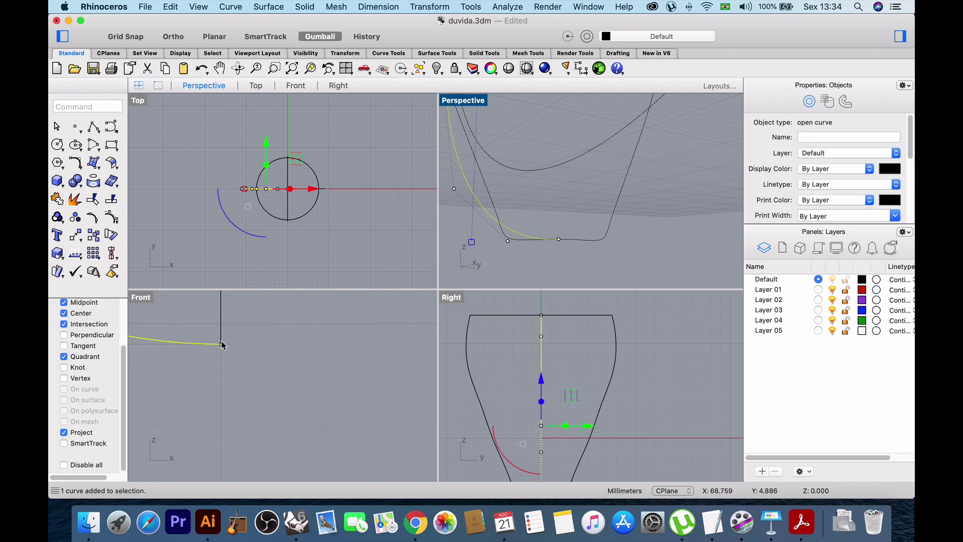
pyautogui.scroll(-12, 221, 342)
pyautogui.moveTo(233, 315); pyautogui.dragTo(263, 370, button='right')
pyautogui.write('mand: Mi')
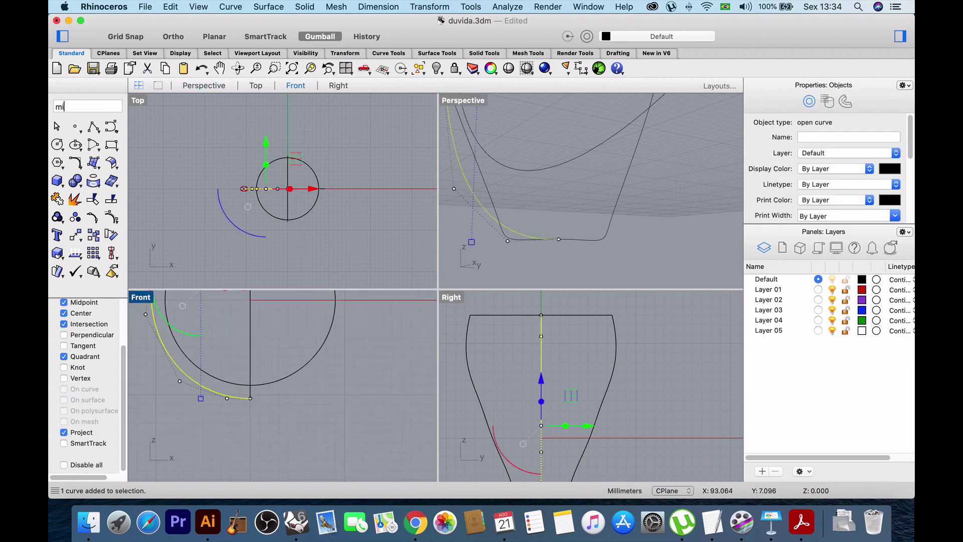
pyautogui.write('rror')
pyautogui.press('Return')
pyautogui.click(251, 300)
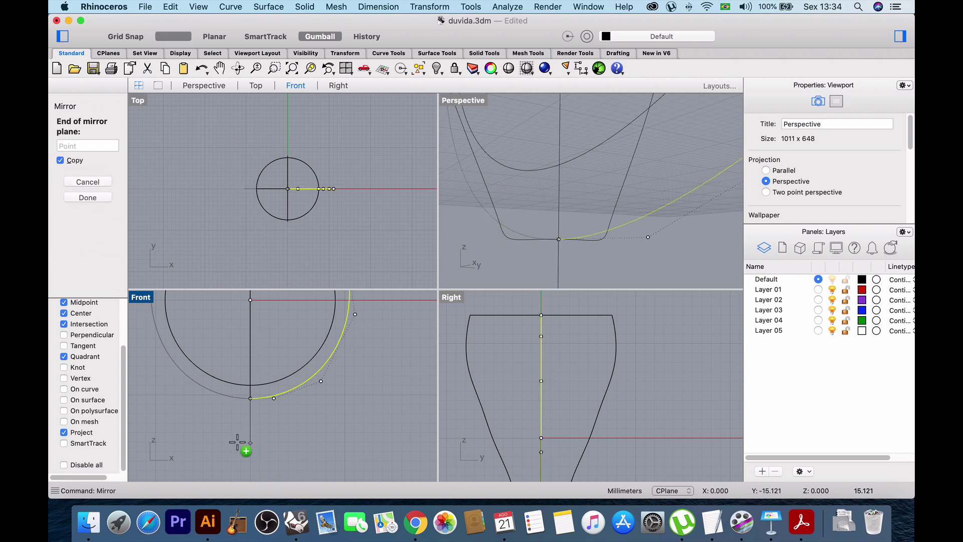
pyautogui.click(237, 442)
pyautogui.click(322, 425)
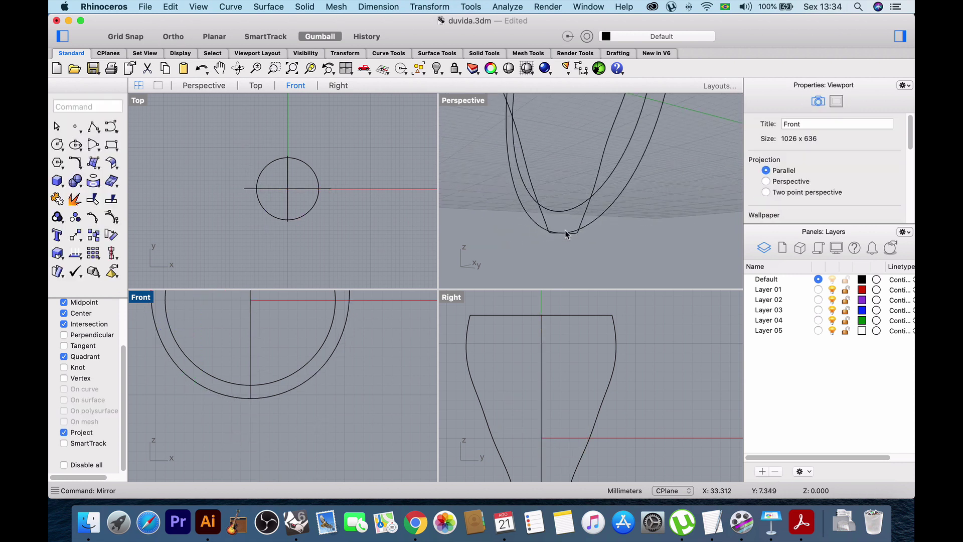
# Inspect the mirrored curve and the other profile curves where they meet the top circle and the ring's base.
pyautogui.scroll(-10, 566, 234)
pyautogui.moveTo(566, 207); pyautogui.dragTo(596, 167, button='right')
pyautogui.scroll(10, 567, 164)
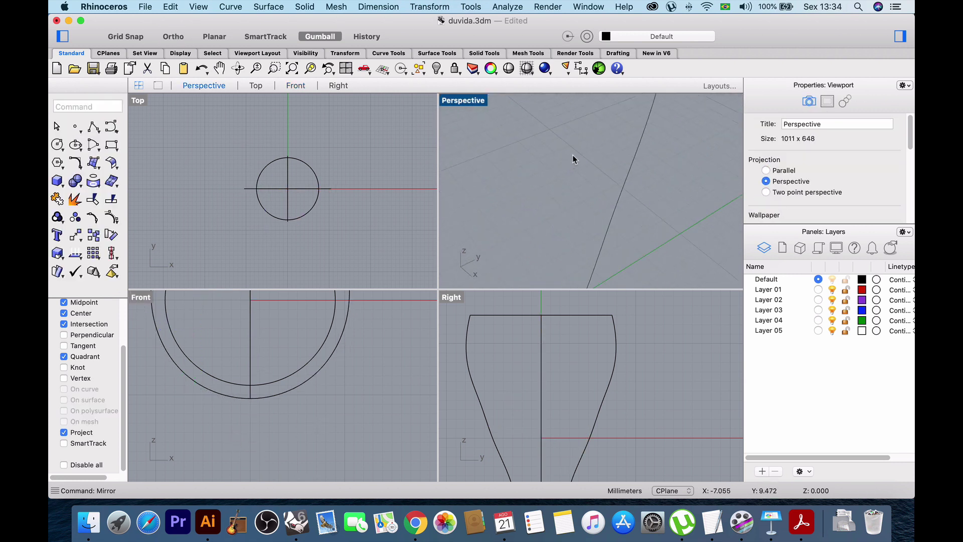
pyautogui.scroll(-5, 573, 160)
pyautogui.click(584, 155)
pyautogui.scroll(5, 585, 153)
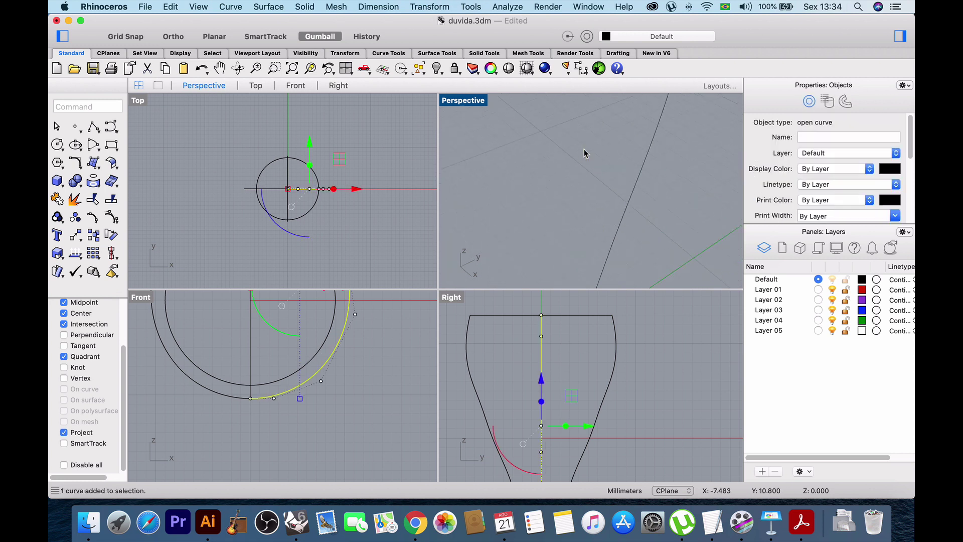
pyautogui.scroll(-3, 584, 155)
pyautogui.click(531, 230)
pyautogui.scroll(5, 537, 262)
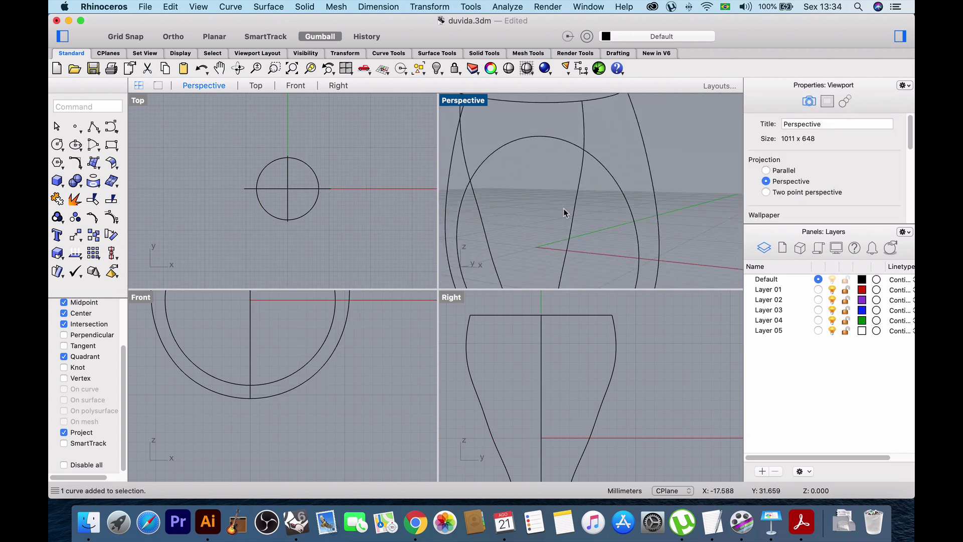
pyautogui.scroll(-4, 566, 213)
pyautogui.write('NetworkSrf')
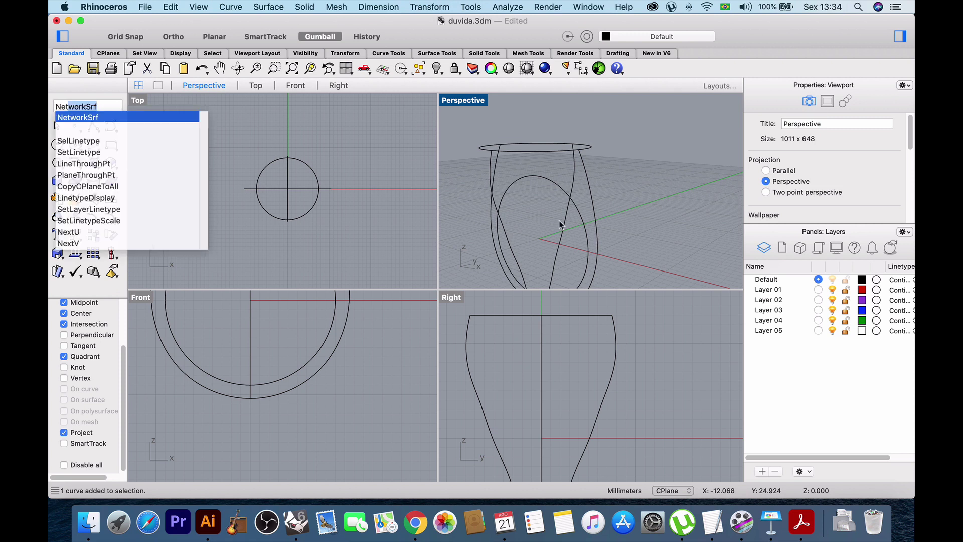
pyautogui.press('Return')
pyautogui.scroll(-3, 570, 210)
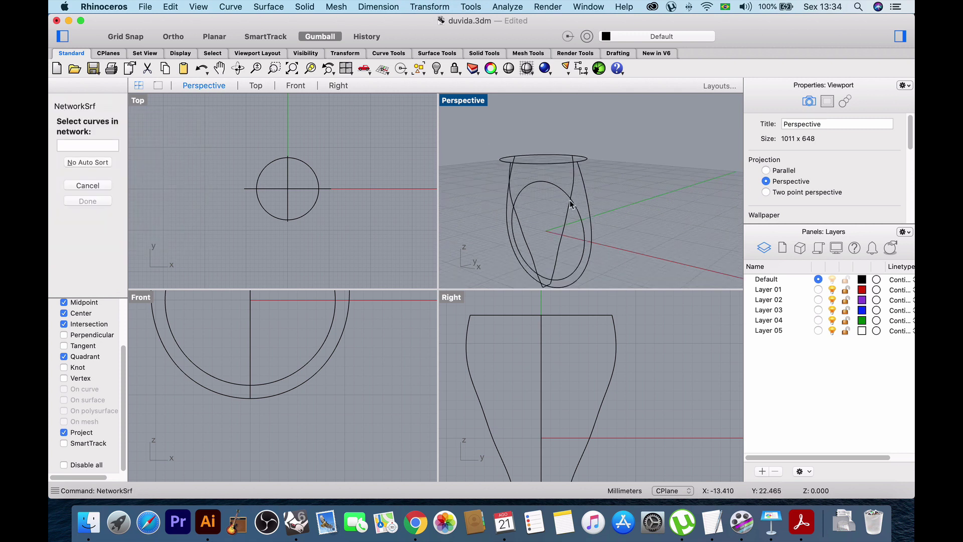
pyautogui.moveTo(570, 206); pyautogui.dragTo(562, 214, button='right')
pyautogui.click(513, 204)
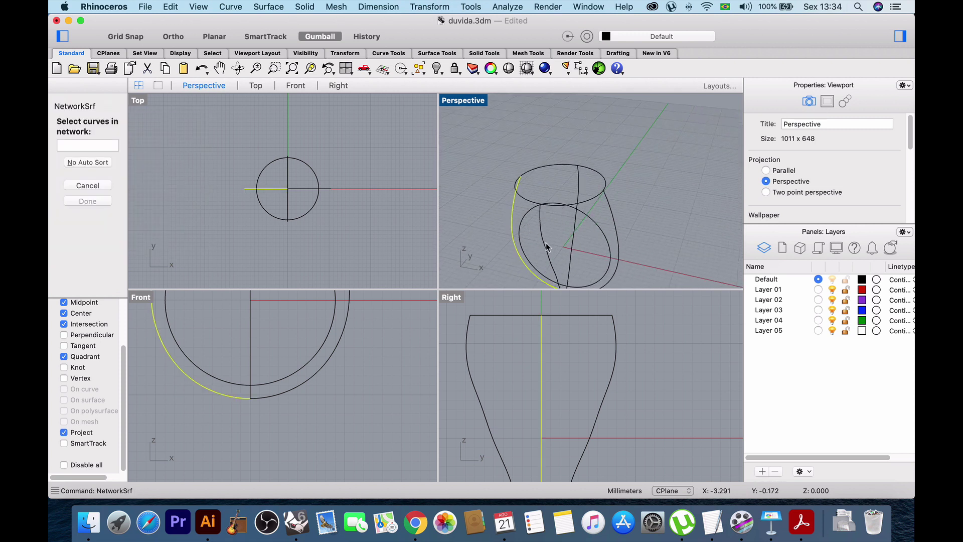
pyautogui.click(549, 249)
pyautogui.click(612, 225)
pyautogui.press('Return')
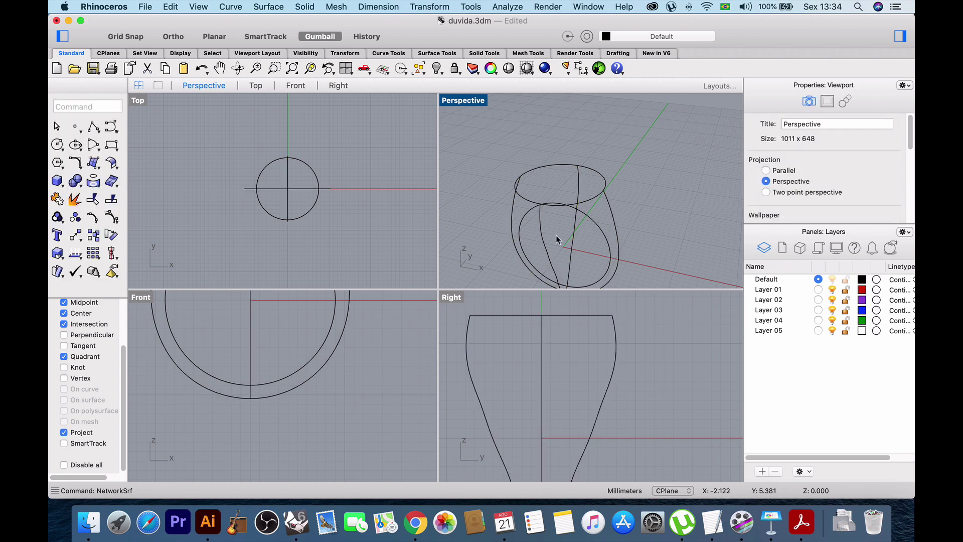
# Explode the ring's side profile curve into separate front and back segments.
pyautogui.click(564, 242)
pyautogui.write('Explode')
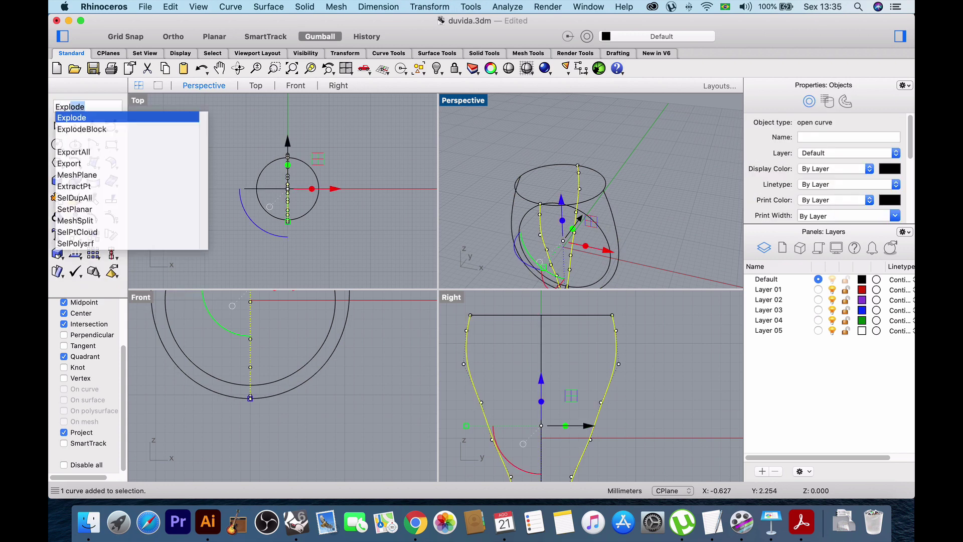
pyautogui.press('Return')
pyautogui.click(644, 186)
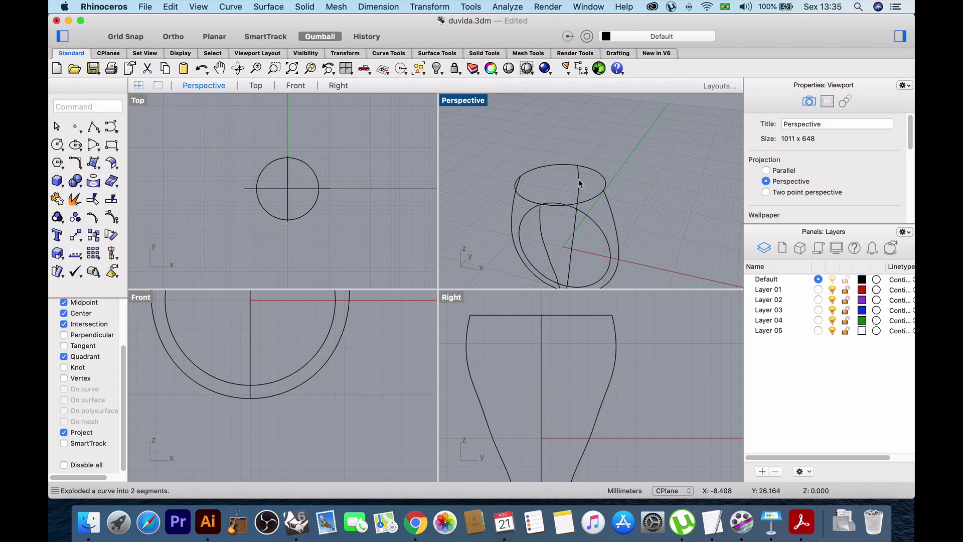
pyautogui.click(579, 182)
pyautogui.click(672, 183)
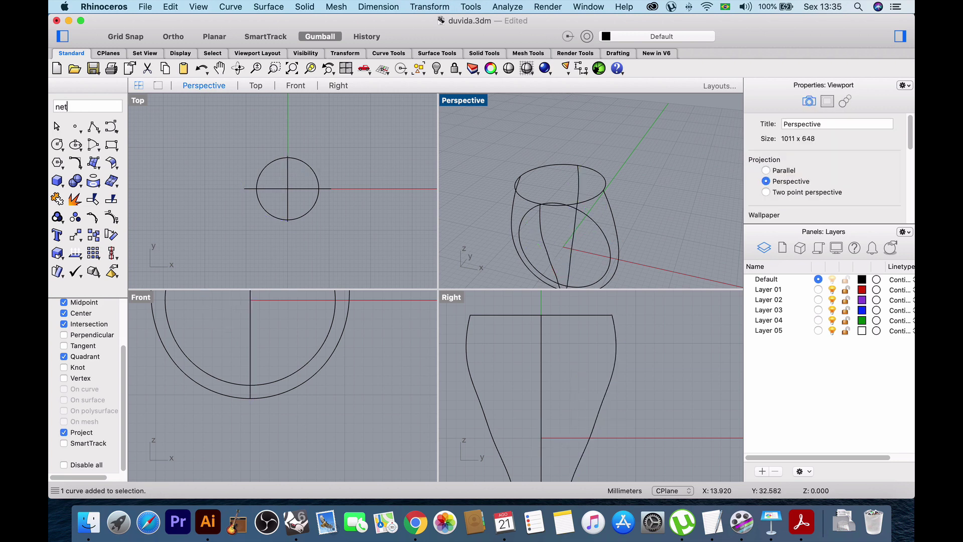
# Build a network surface from the two outer profile curves, the two exploded side curves and the top circle.
pyautogui.write('net')
pyautogui.press('Return')
pyautogui.click(514, 196)
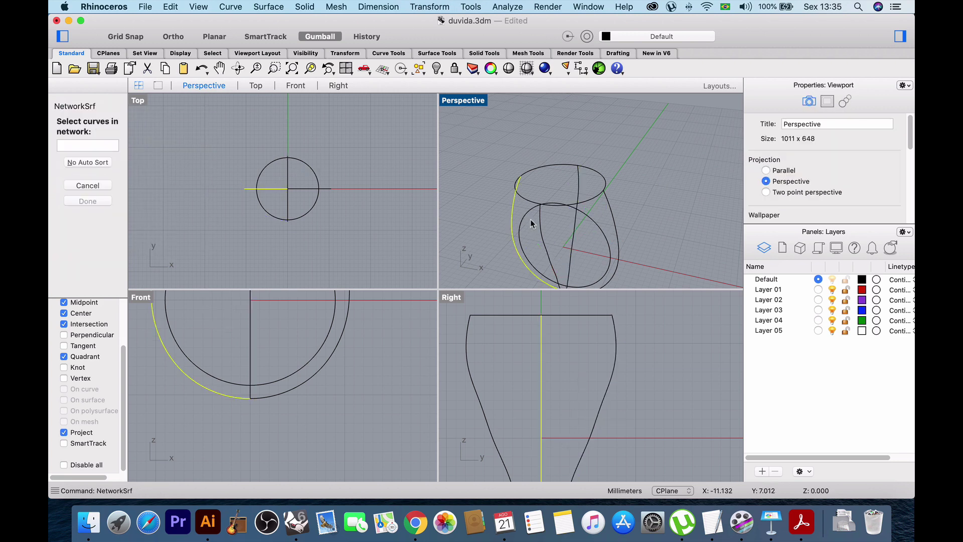
pyautogui.click(540, 228)
pyautogui.click(617, 221)
pyautogui.click(576, 235)
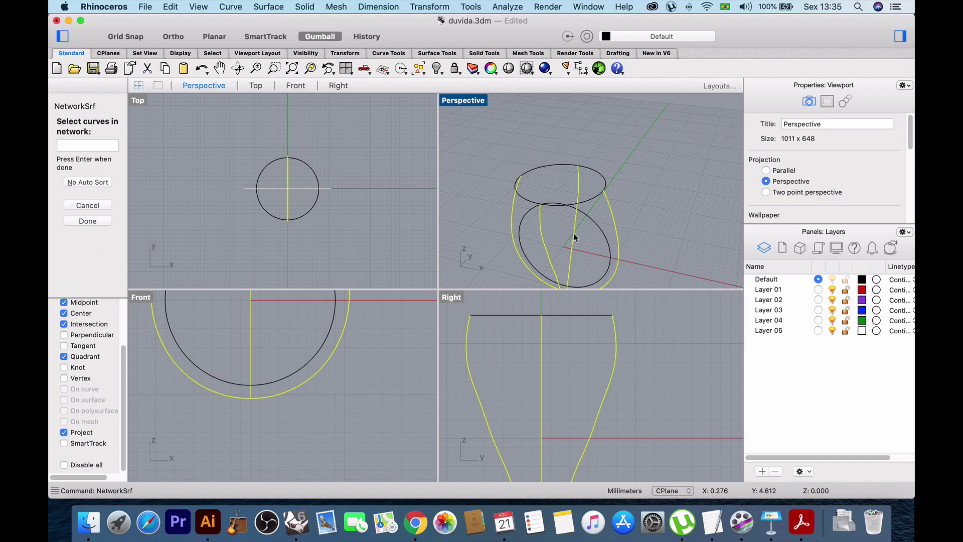
pyautogui.click(586, 169)
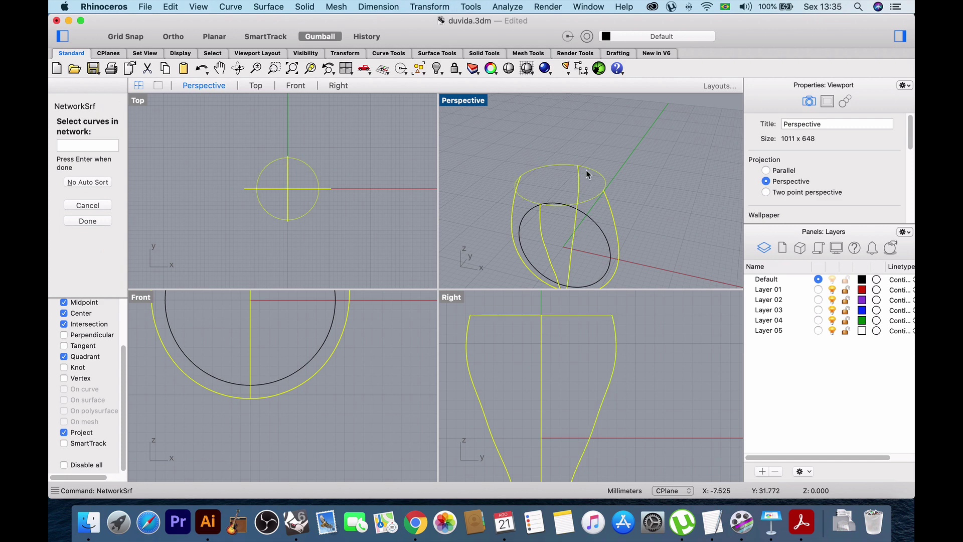
pyautogui.press('Return')
pyautogui.press('Return')
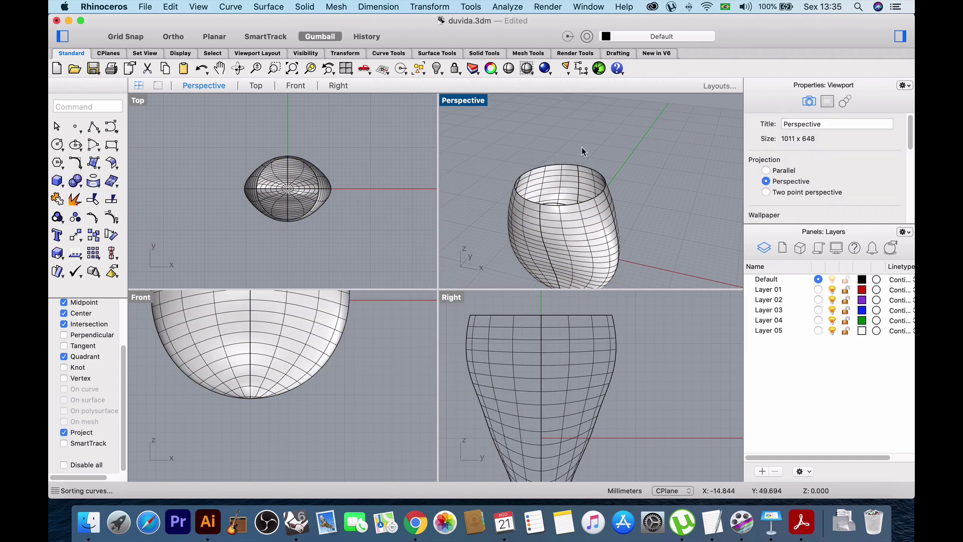
# Extrude the inner finger circle to both sides as an open, non-solid cylinder extending past the ring's front and back.
pyautogui.scroll(2, 562, 201)
pyautogui.click(566, 214)
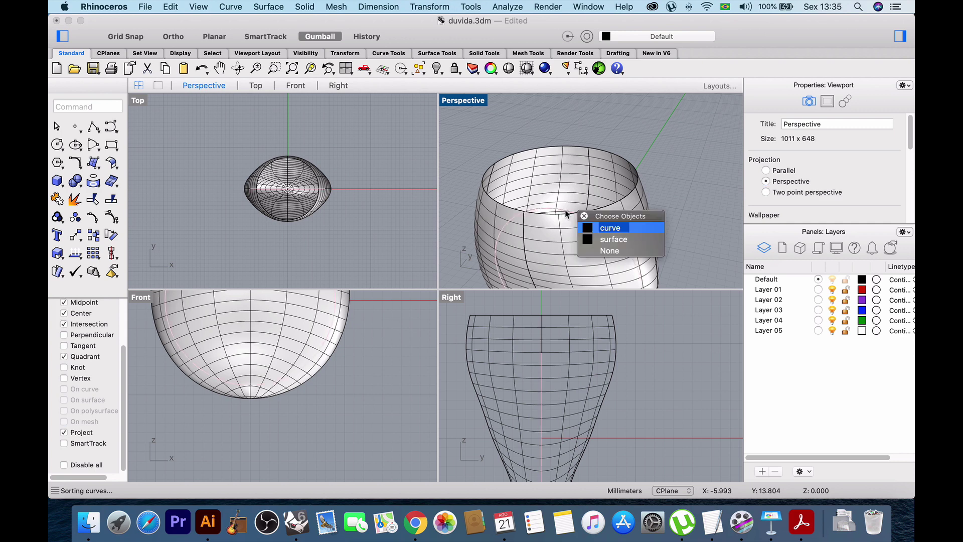
pyautogui.click(611, 228)
pyautogui.write('ExtrudeCrv')
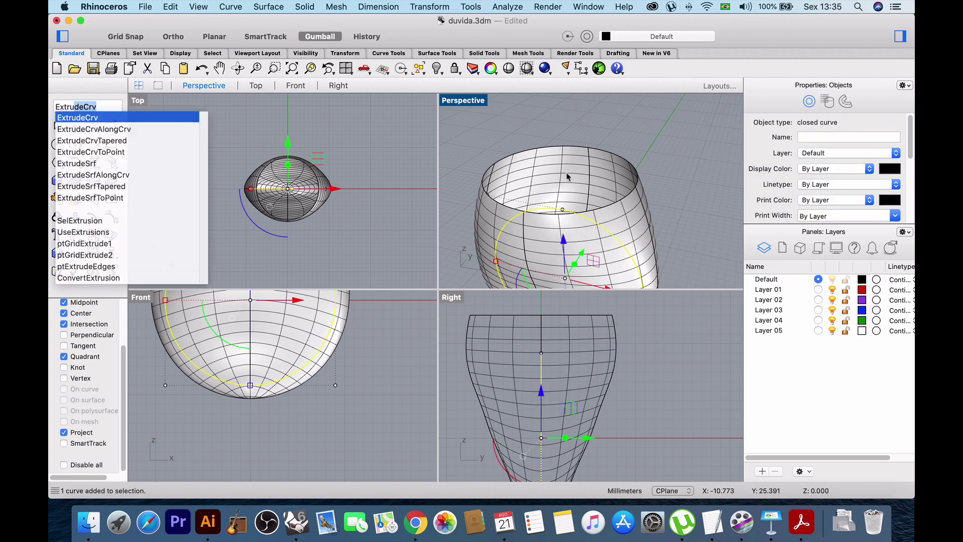
pyautogui.press('Return')
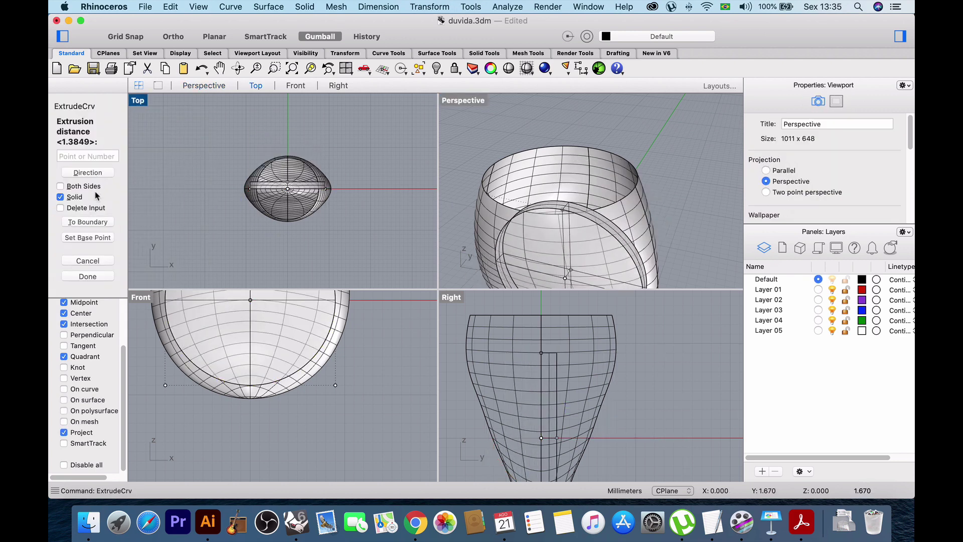
pyautogui.click(76, 186)
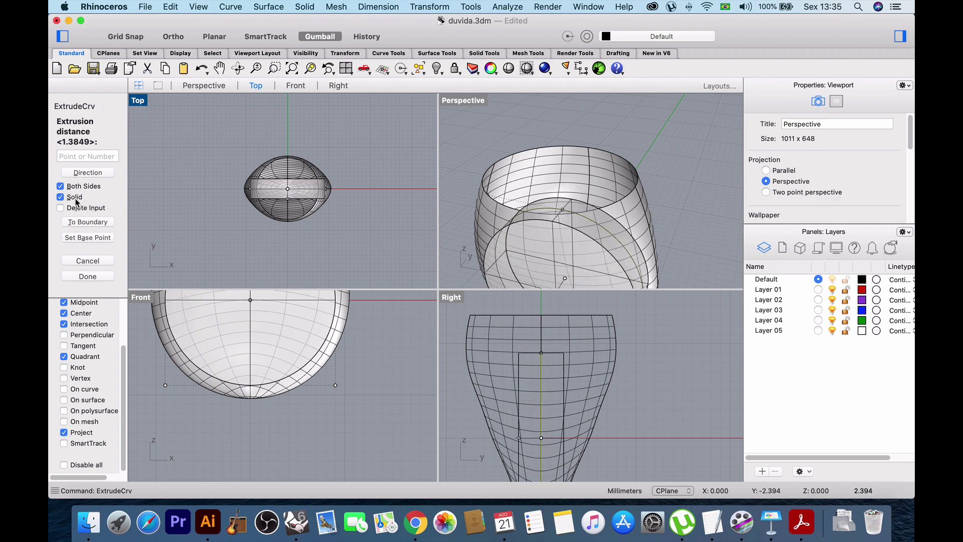
pyautogui.click(333, 146)
pyautogui.click(637, 160)
pyautogui.scroll(-4, 700, 181)
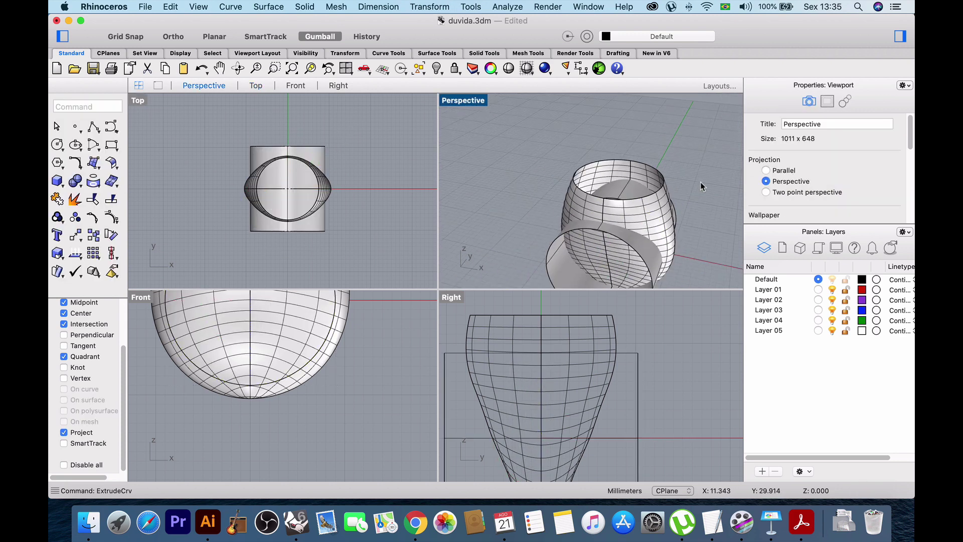
# Trim away the front and back areas of the network surface that lie inside the extruded cylinder.
pyautogui.click(648, 265)
pyautogui.moveTo(679, 259); pyautogui.dragTo(696, 231, button='right')
pyautogui.write('trim')
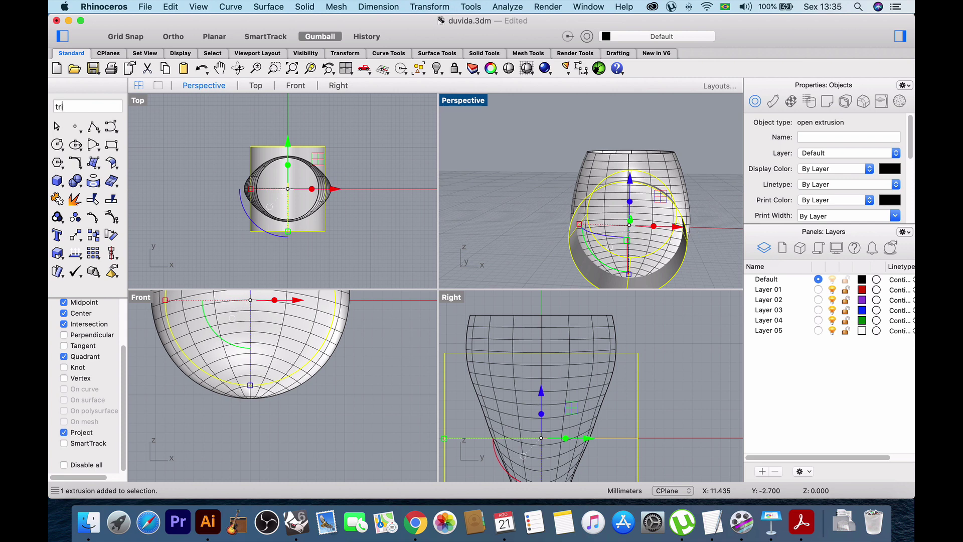
pyautogui.press('Return')
pyautogui.click(634, 219)
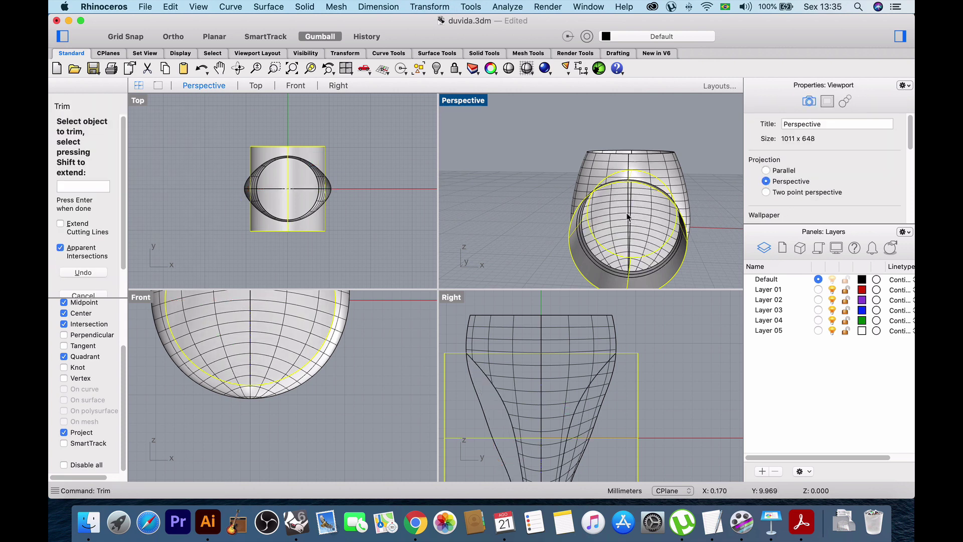
pyautogui.click(616, 217)
pyautogui.click(670, 220)
pyautogui.press('Return')
# Trim off both protruding ends of the cylinder, using the ring's outer surface as the cutting object.
pyautogui.moveTo(689, 195); pyautogui.dragTo(638, 222, button='right')
pyautogui.click(622, 229)
pyautogui.click(694, 186)
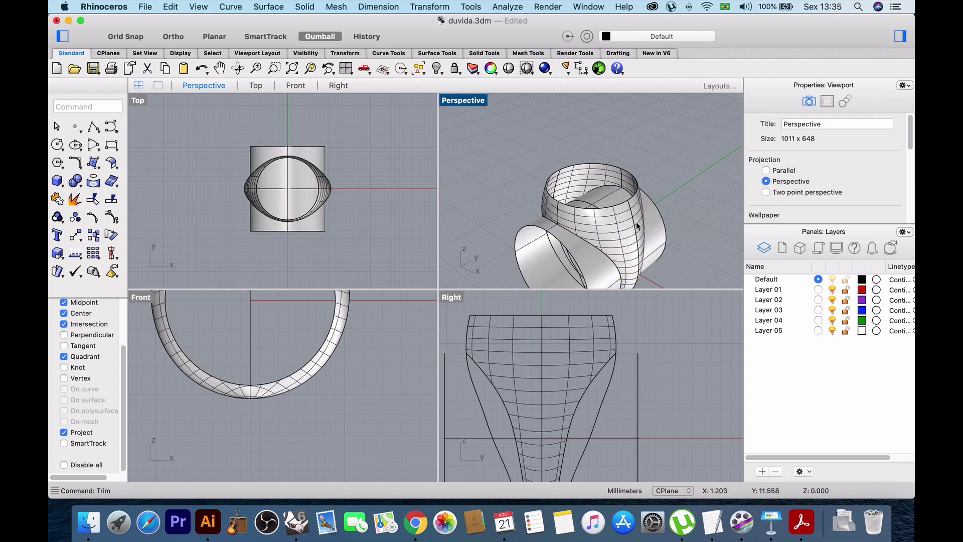
pyautogui.click(633, 222)
pyautogui.rightClick(700, 196)
pyautogui.click(706, 200)
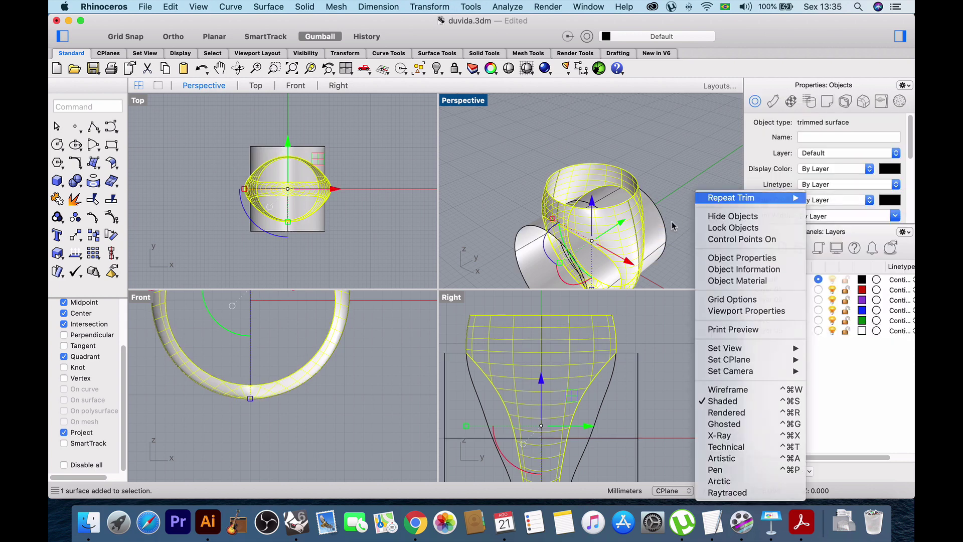
pyautogui.click(647, 247)
pyautogui.scroll(-5, 635, 258)
pyautogui.moveTo(634, 259); pyautogui.dragTo(566, 268, button='right')
pyautogui.scroll(5, 524, 266)
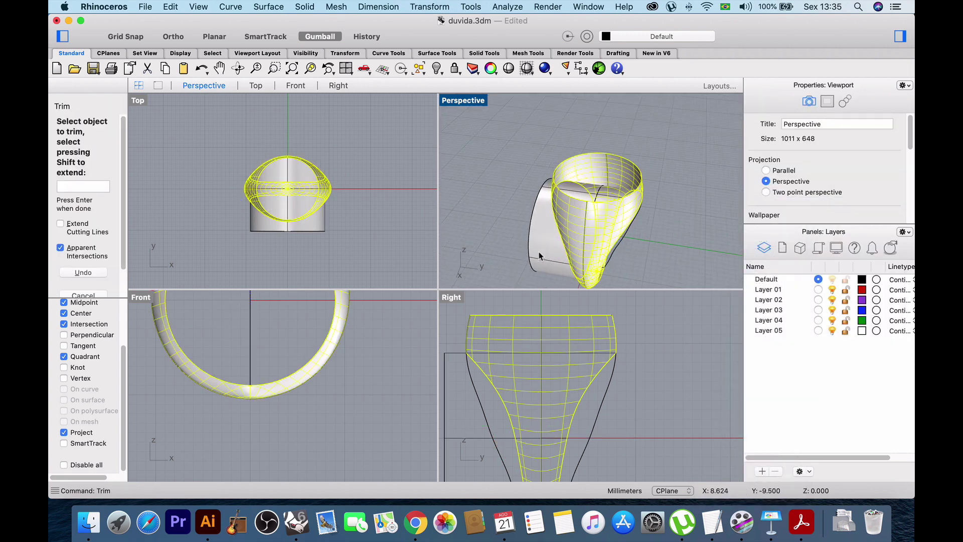
pyautogui.click(540, 250)
pyautogui.rightClick(541, 251)
# Join the trimmed inner cylinder with the ring's outer surface.
pyautogui.scroll(-3, 546, 244)
pyautogui.scroll(5, 586, 201)
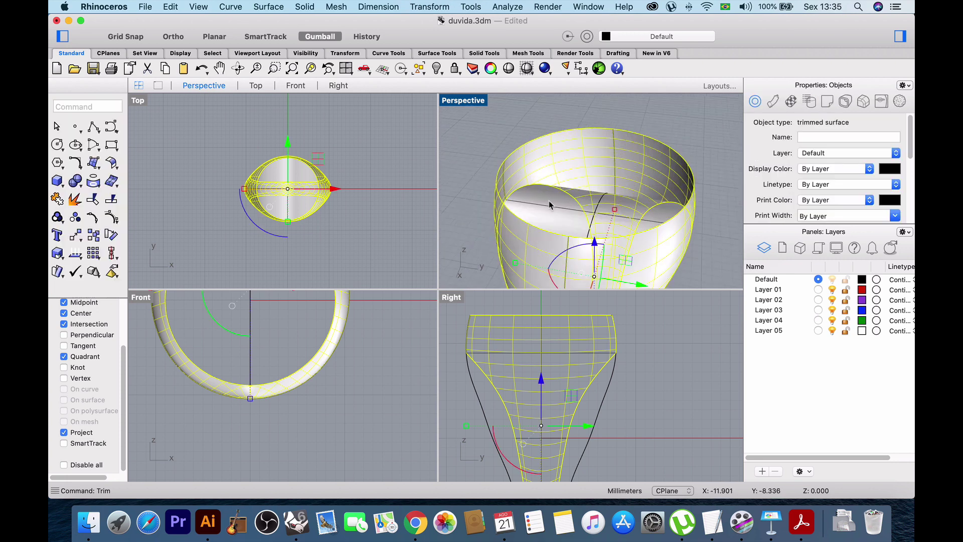
pyautogui.keyDown('shift'); pyautogui.click(548, 204); pyautogui.keyUp('shift')
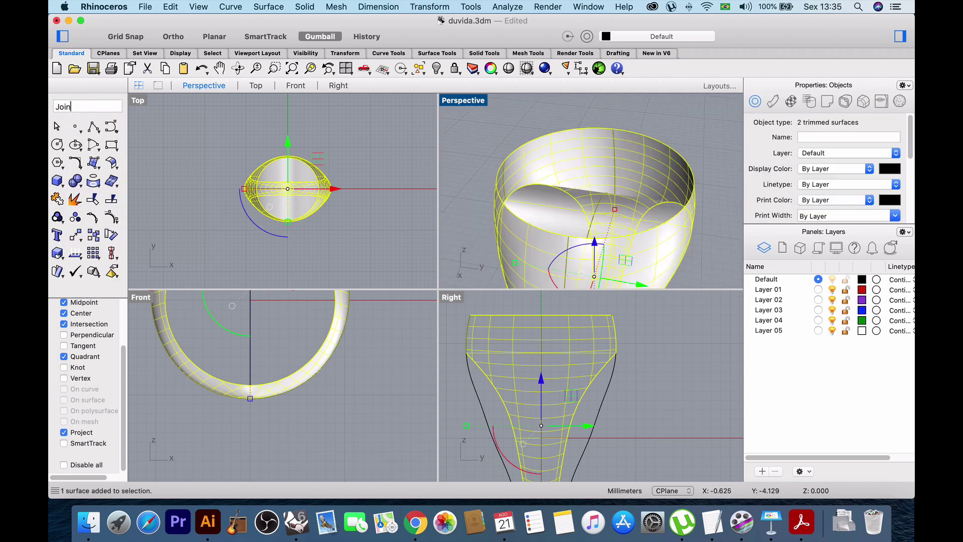
pyautogui.press('Return')
# Cap the joined ring's open top and deselect it.
pyautogui.moveTo(540, 173)
pyautogui.mouseDown(button='right')
pyautogui.moveTo(492, 166)
pyautogui.moveTo(531, 160)
pyautogui.mouseUp(button='right')
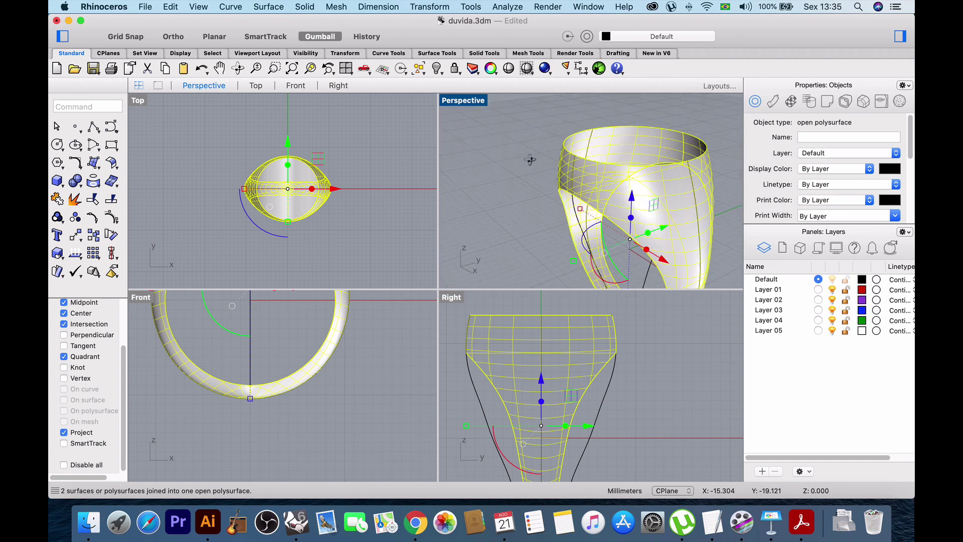
pyautogui.write('Cap')
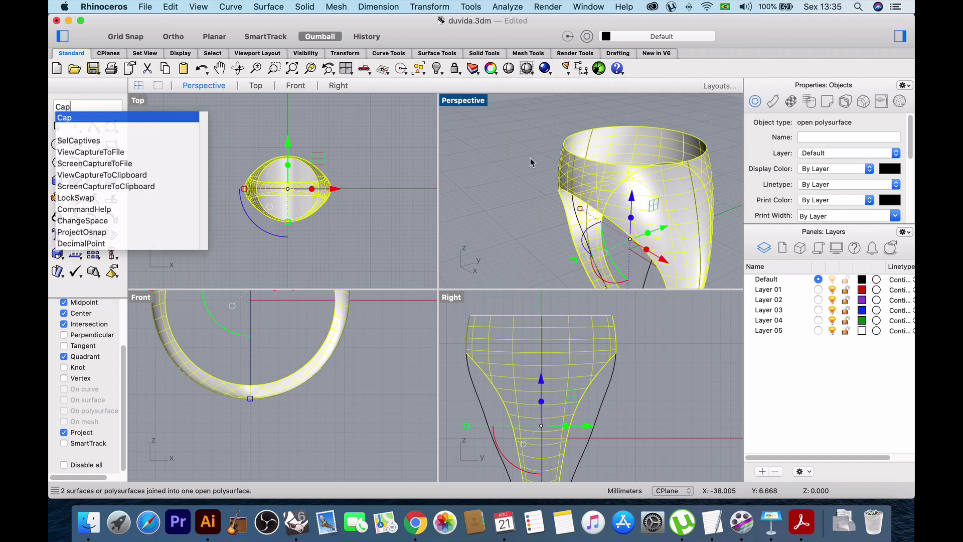
pyautogui.press('Return')
pyautogui.scroll(-2, 485, 131)
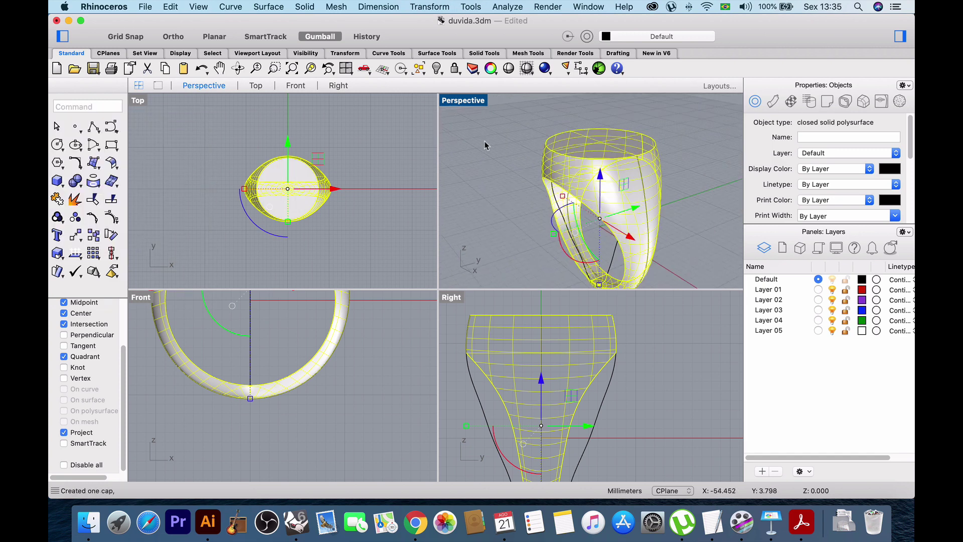
pyautogui.click(485, 145)
# Examine the ring's capped top face and its edge from several angles in the Perspective view.
pyautogui.moveTo(514, 152); pyautogui.dragTo(525, 170, button='right')
pyautogui.scroll(5, 631, 168)
pyautogui.scroll(3, 631, 167)
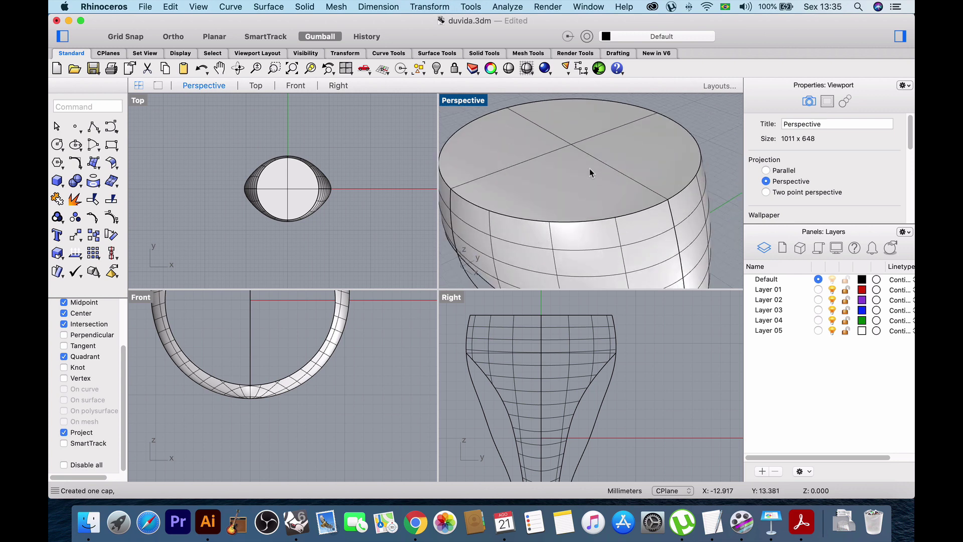
pyautogui.scroll(-3, 561, 172)
pyautogui.scroll(-3, 561, 172)
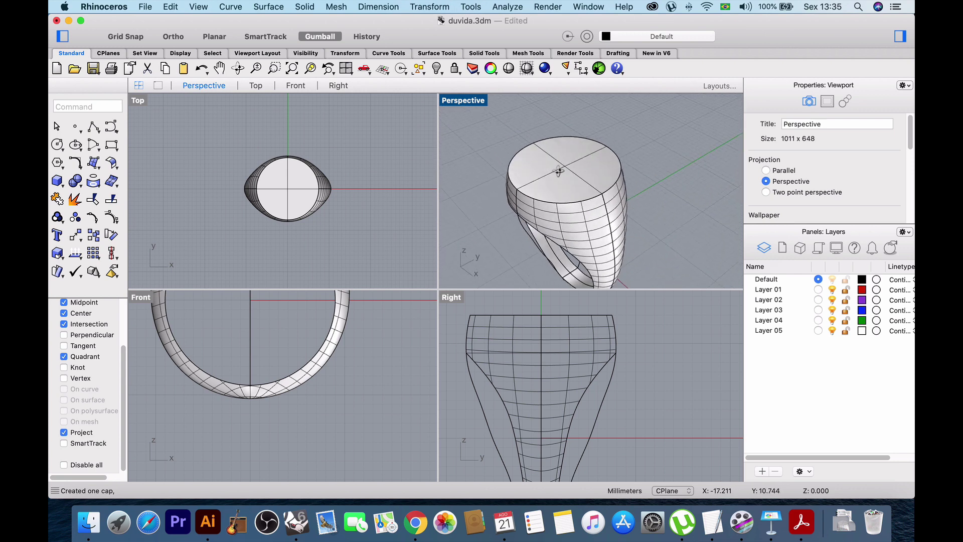
pyautogui.moveTo(558, 167); pyautogui.dragTo(579, 178, button='right')
pyautogui.scroll(3, 635, 154)
pyautogui.scroll(-5, 577, 155)
pyautogui.scroll(3, 579, 178)
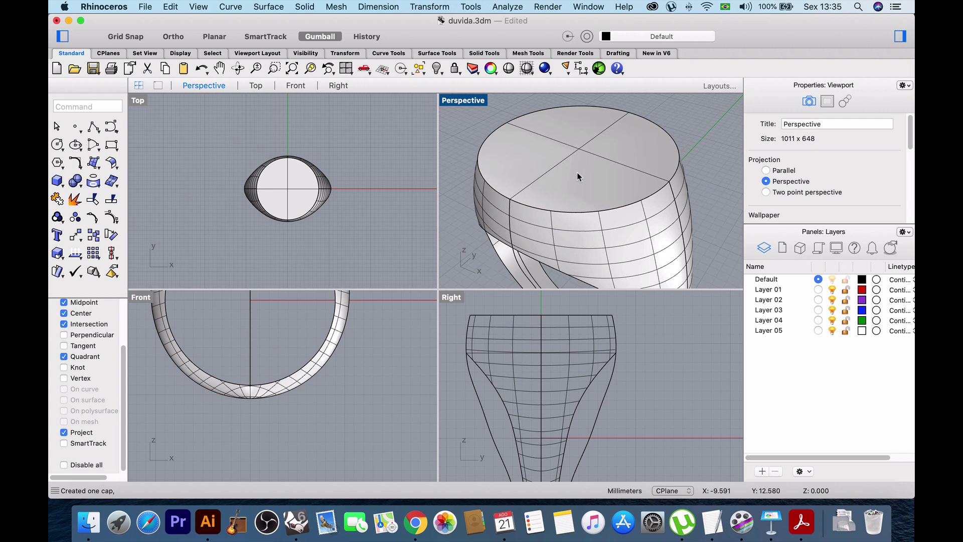